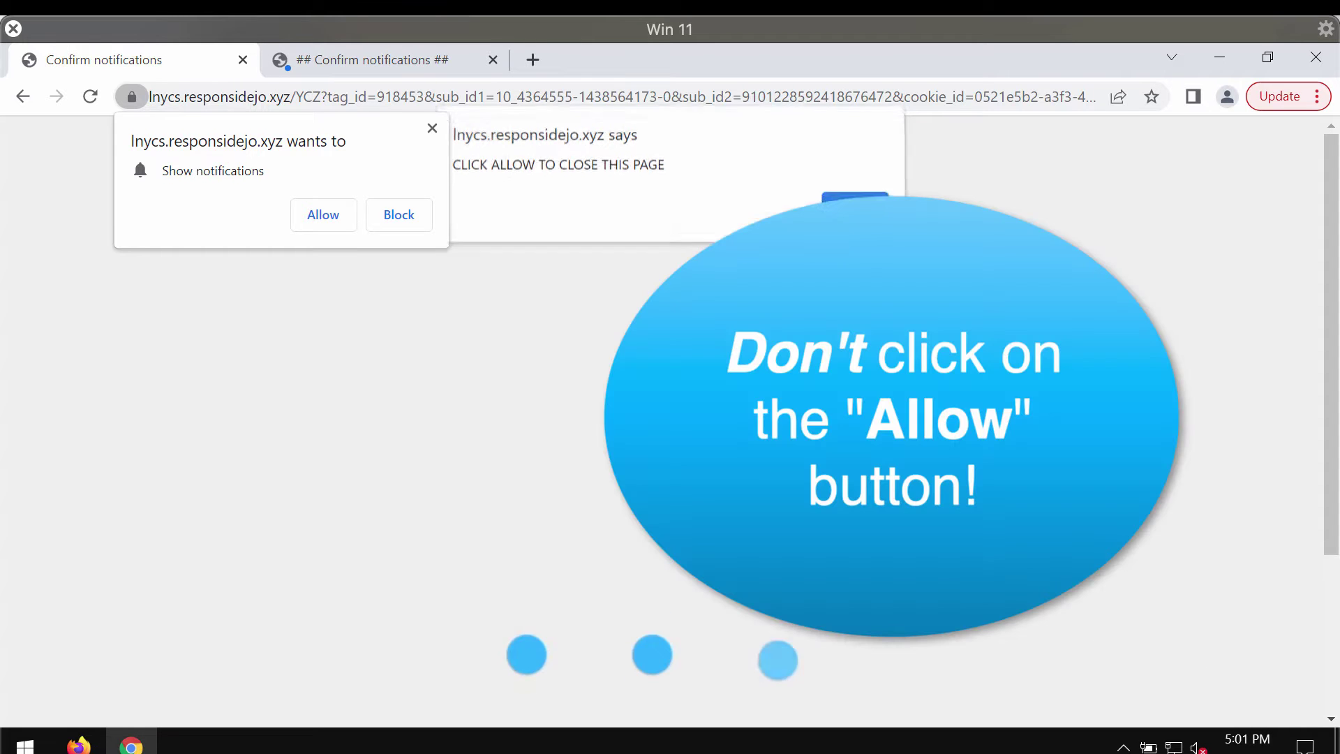
Scroll down the scam page that urges visitors to allow notifications
{"action": "scroll", "coordinate": [1325, 389], "scroll_direction": "down", "scroll_amount": 3}
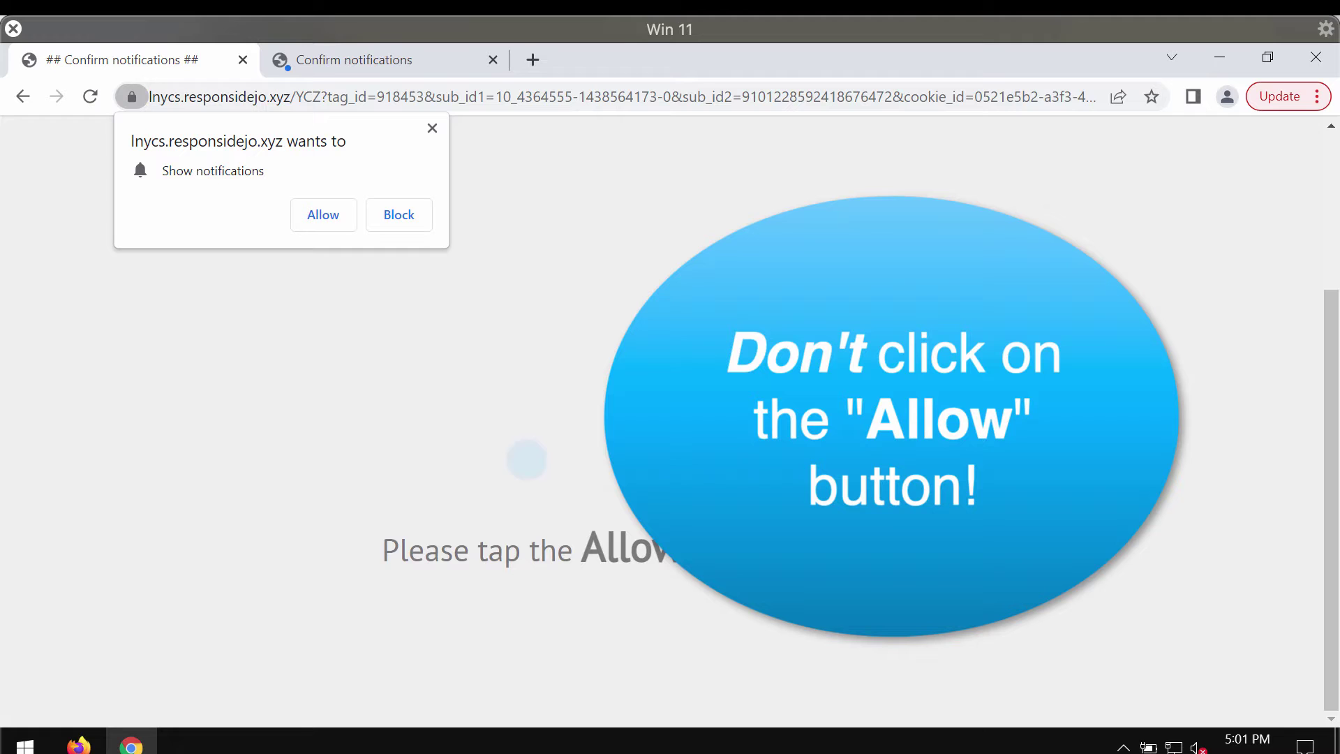
Allow notifications for the scam site, then bypass the nmentiugh.biz harmful-programs warning
{"action": "left_click", "coordinate": [329, 218]}
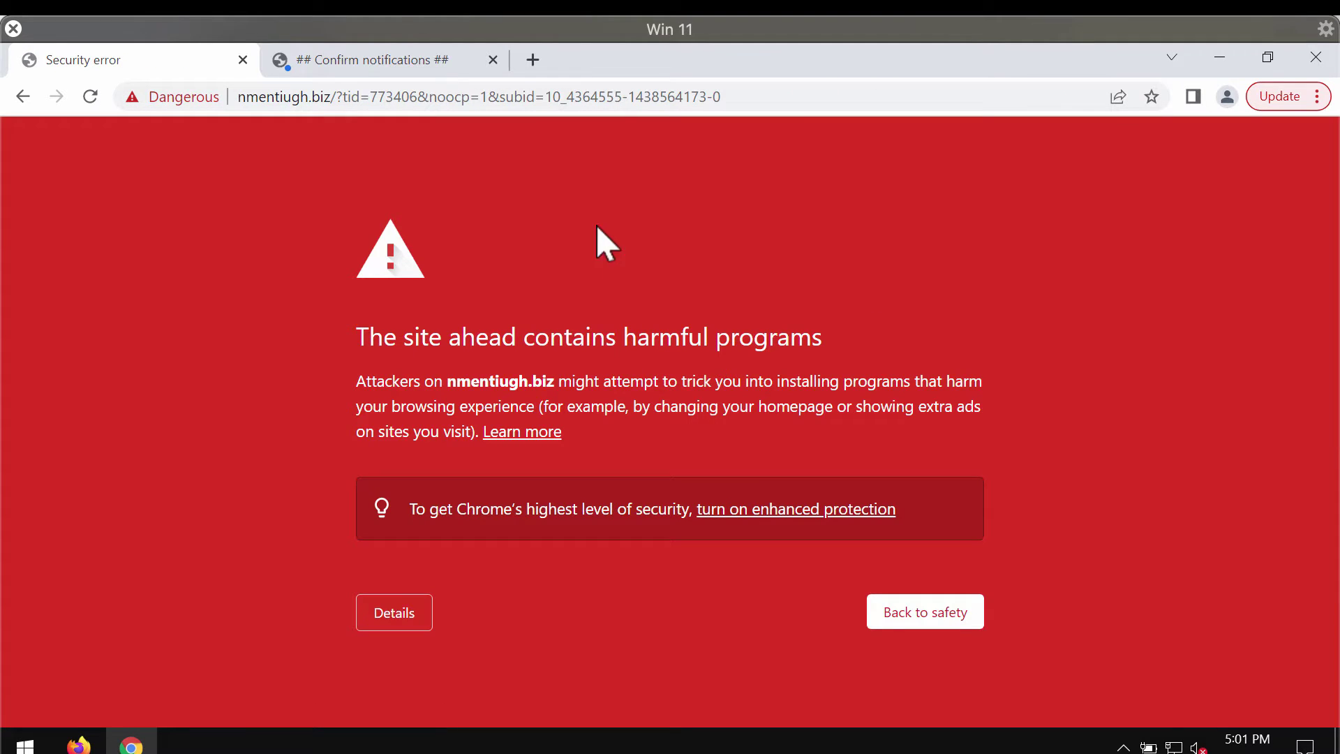
{"action": "left_click", "coordinate": [387, 618]}
{"action": "scroll", "coordinate": [677, 719], "scroll_direction": "down", "scroll_amount": 1}
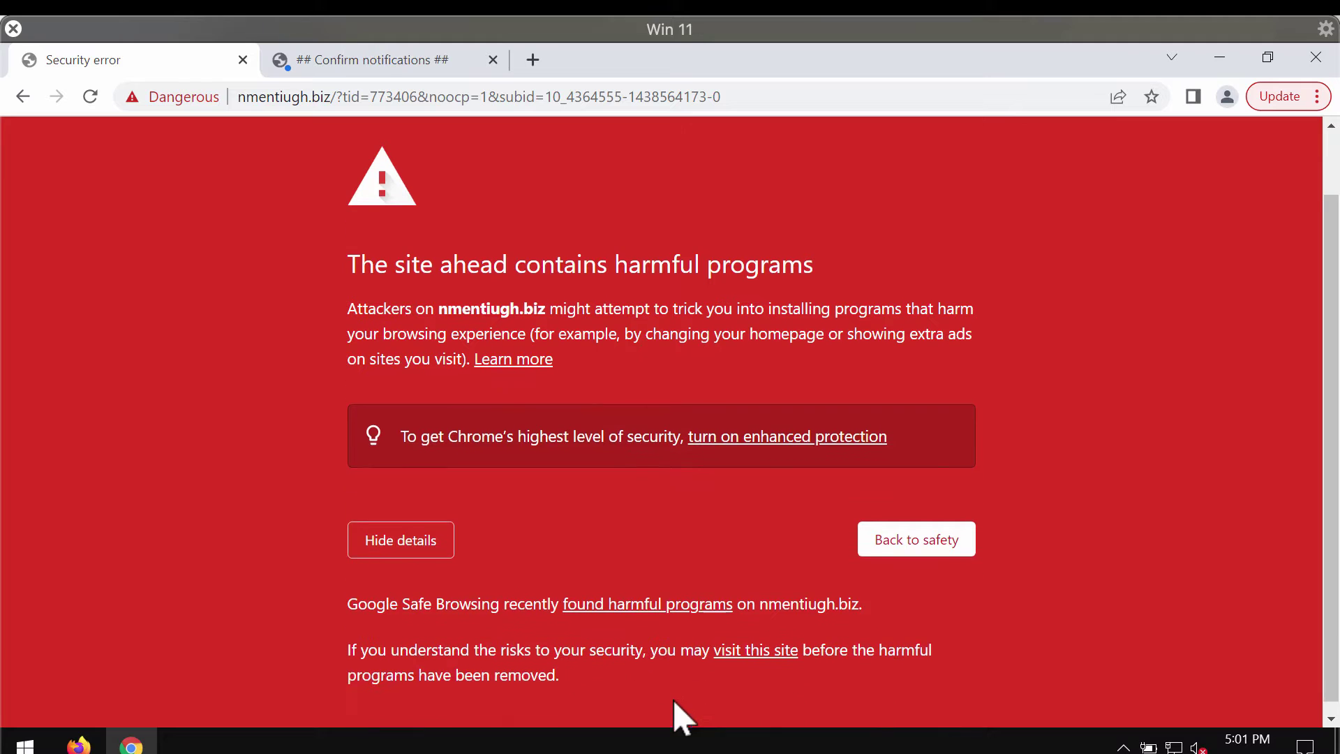
{"action": "left_click", "coordinate": [714, 636]}
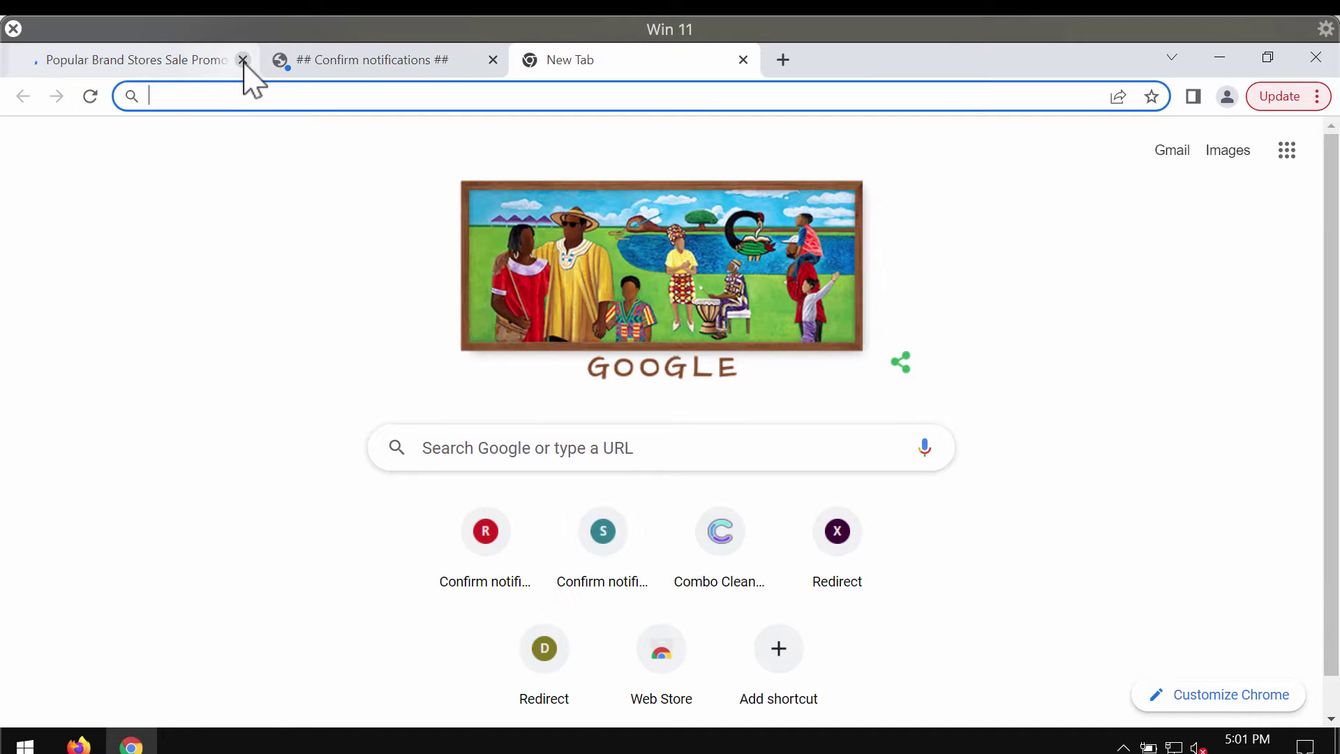
Close the brand-stores sale tab, then minimize and restore the Chrome window
{"action": "left_click", "coordinate": [243, 61]}
{"action": "left_click", "coordinate": [1208, 390]}
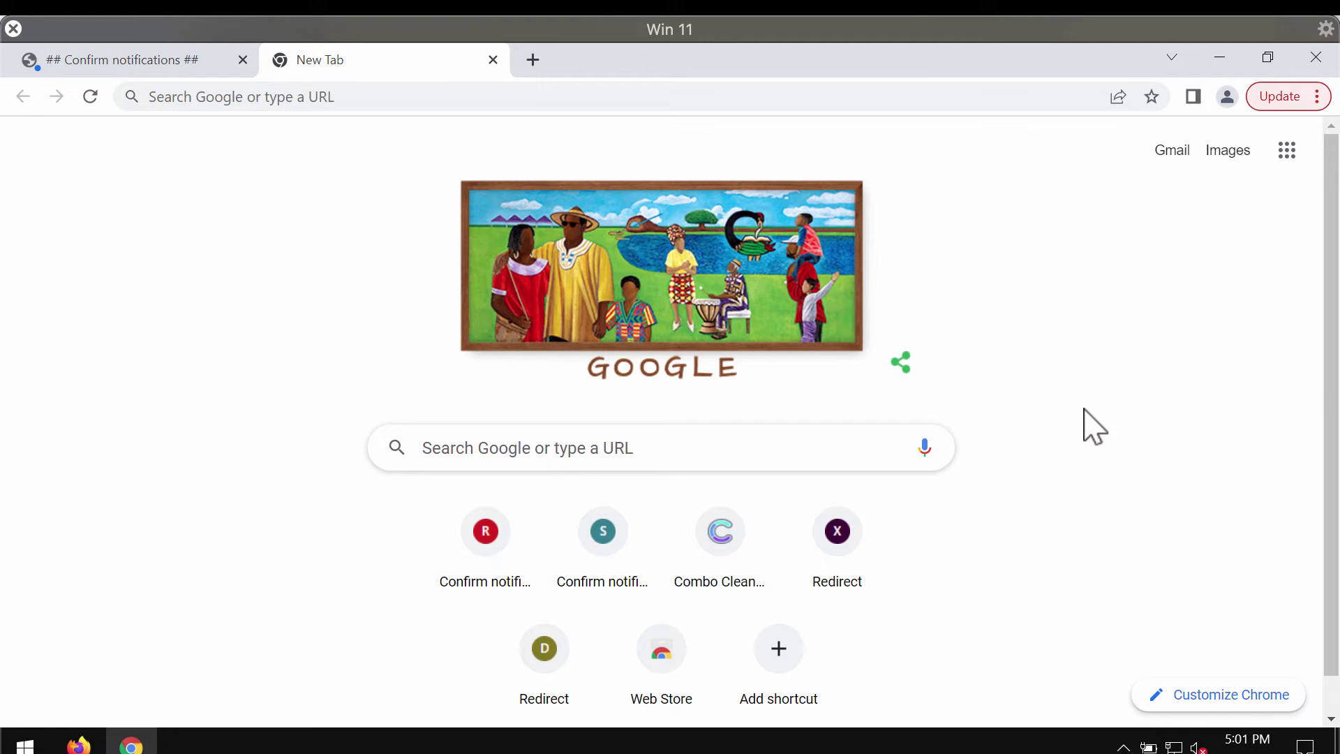
{"action": "left_click", "coordinate": [1220, 59]}
{"action": "left_click_drag", "start_coordinate": [942, 390], "coordinate": [1317, 722]}
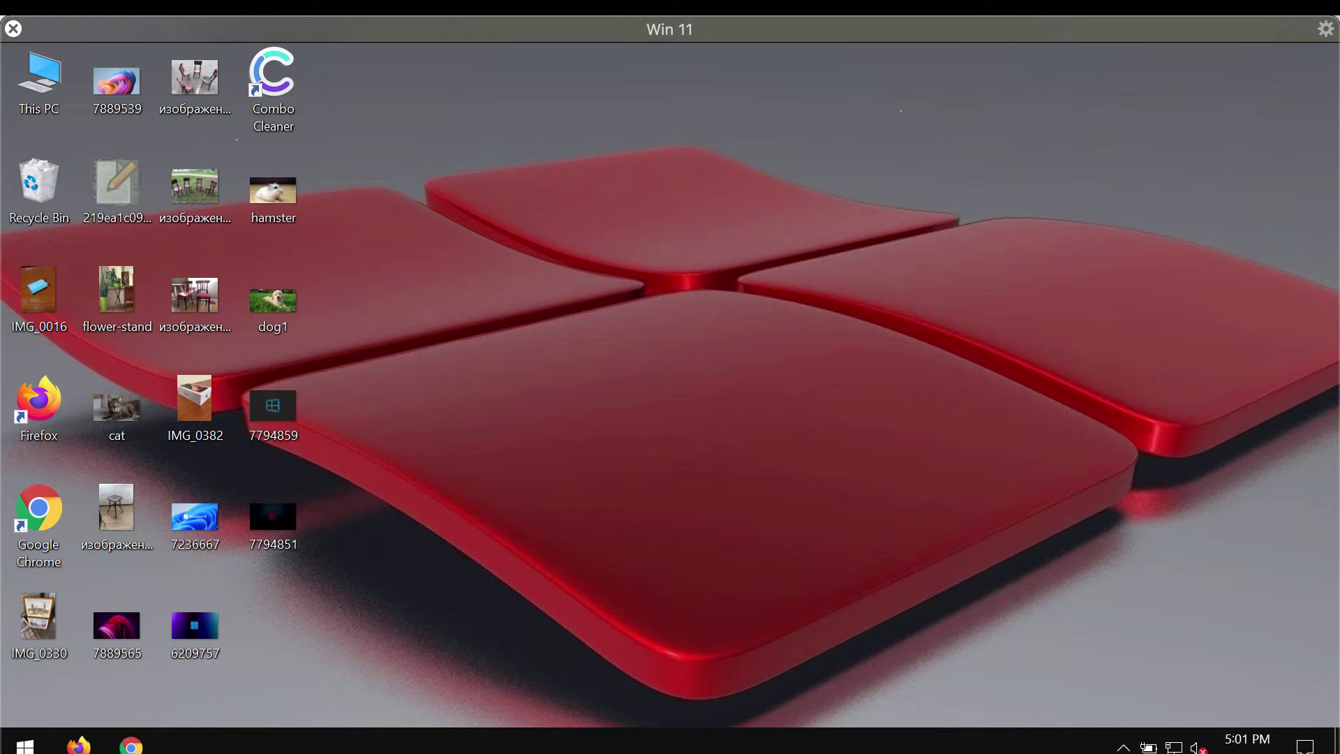
{"action": "left_click", "coordinate": [130, 744]}
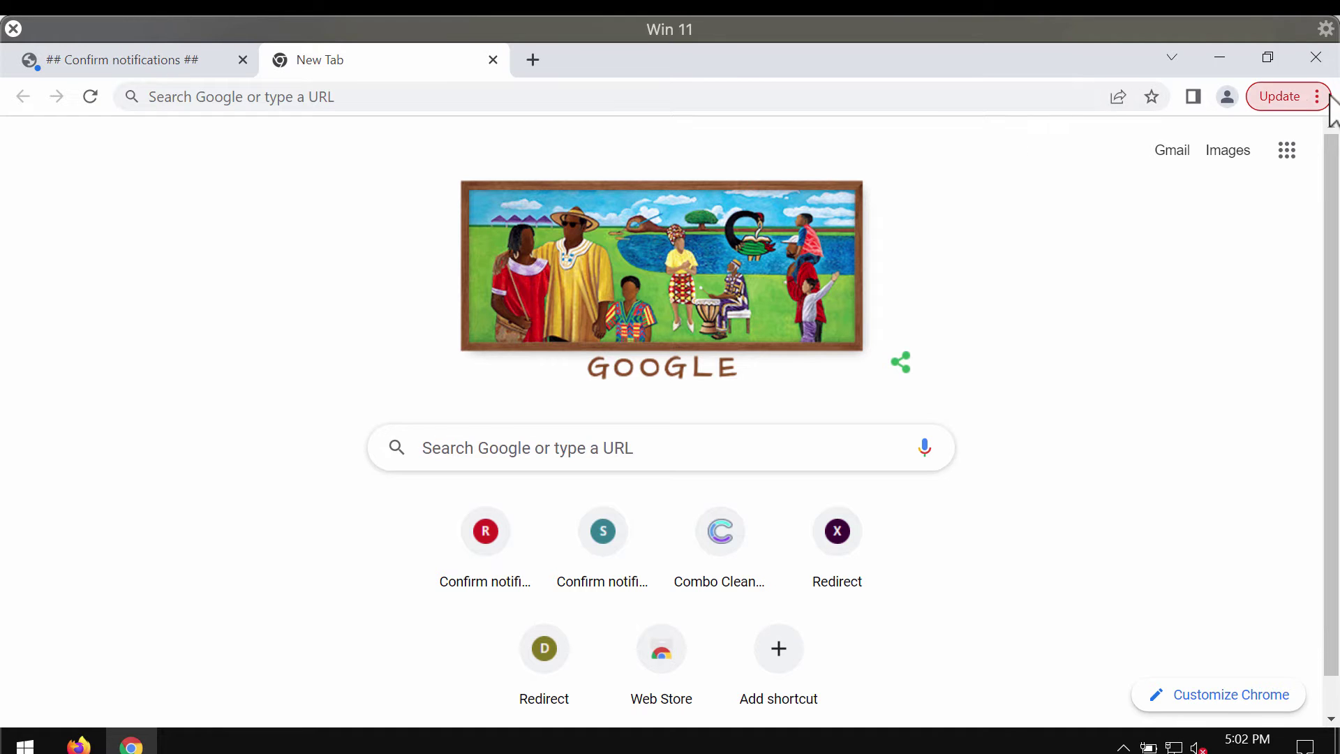
Go to Settings > Privacy and security > Site settings > Notifications and reach the allowed-sites list
{"action": "left_click", "coordinate": [1291, 98]}
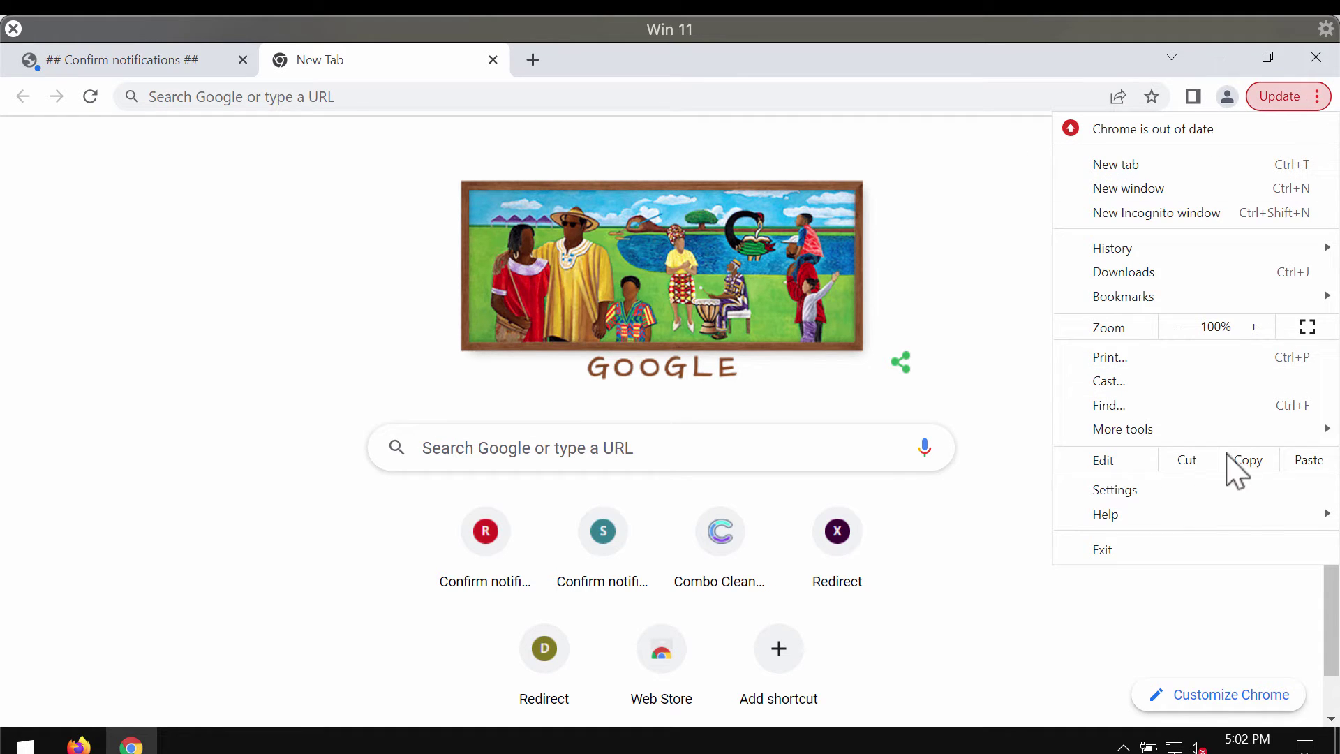
{"action": "left_click", "coordinate": [1186, 494]}
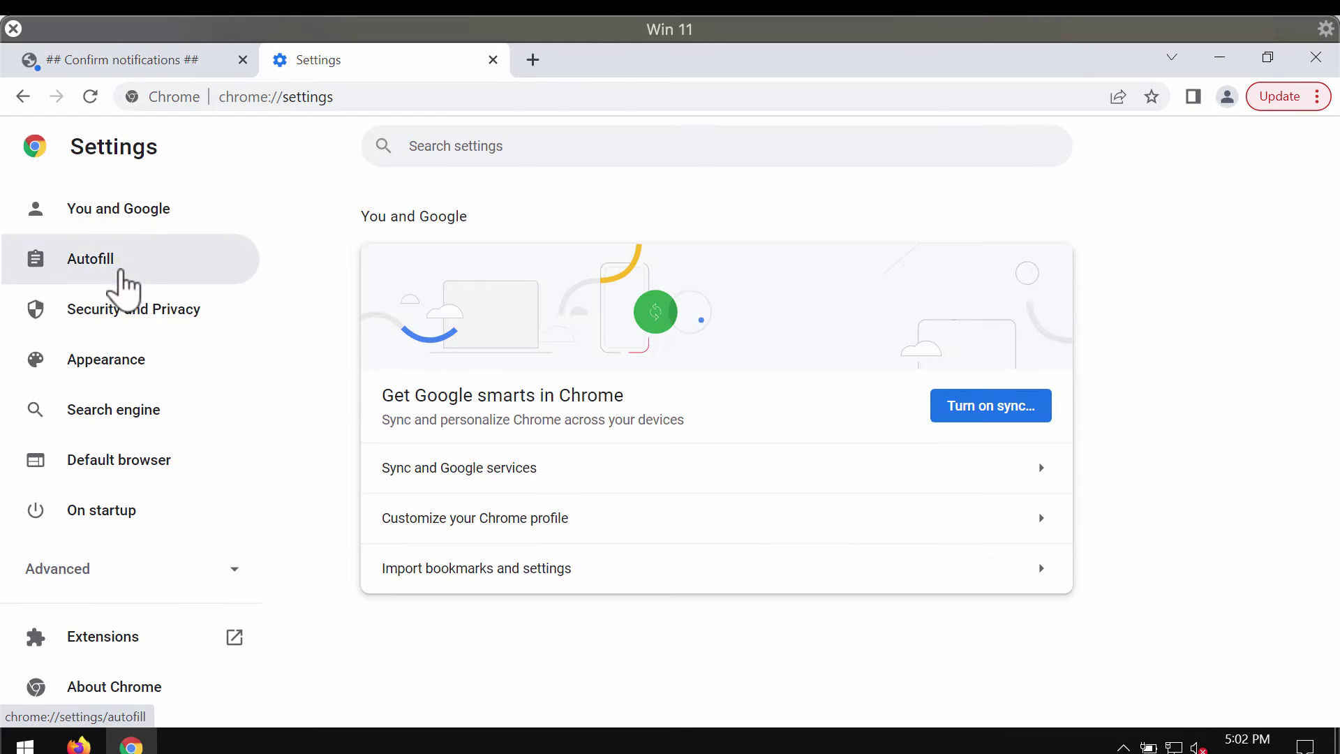
{"action": "left_click", "coordinate": [159, 314]}
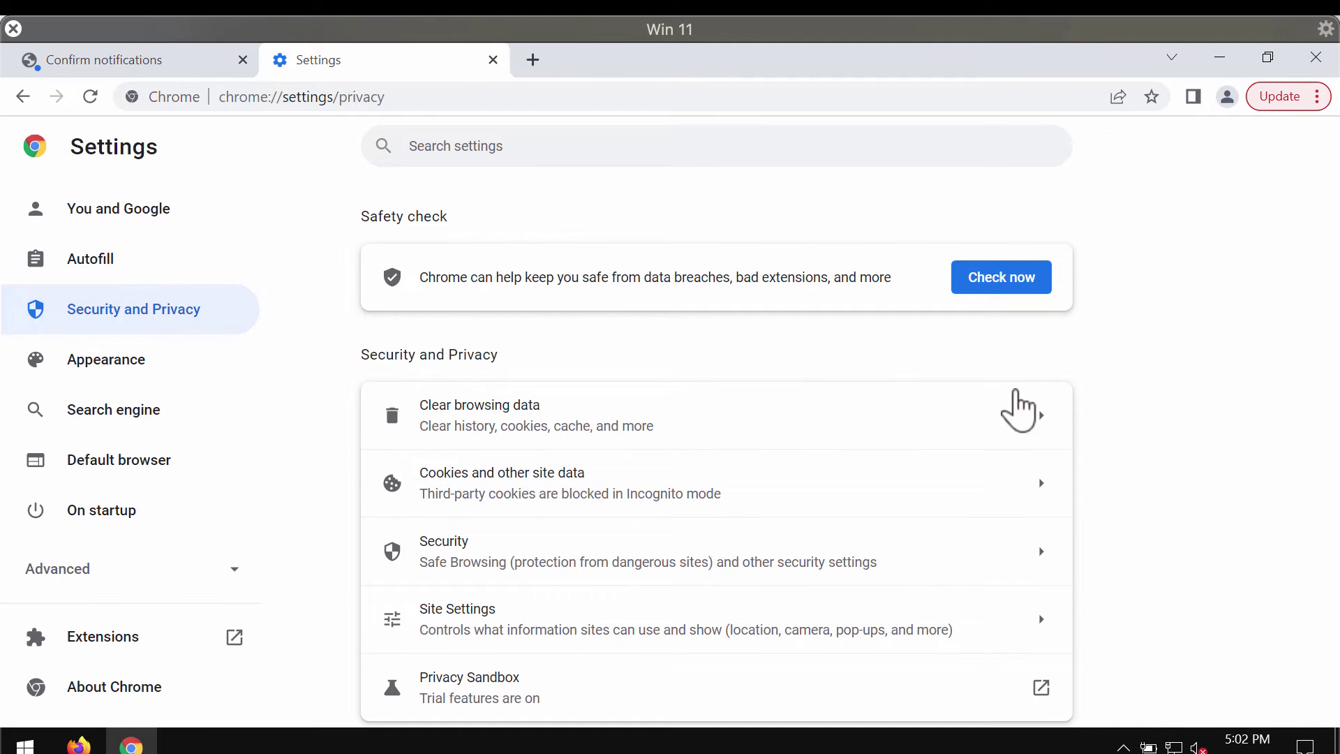
{"action": "left_click", "coordinate": [498, 631]}
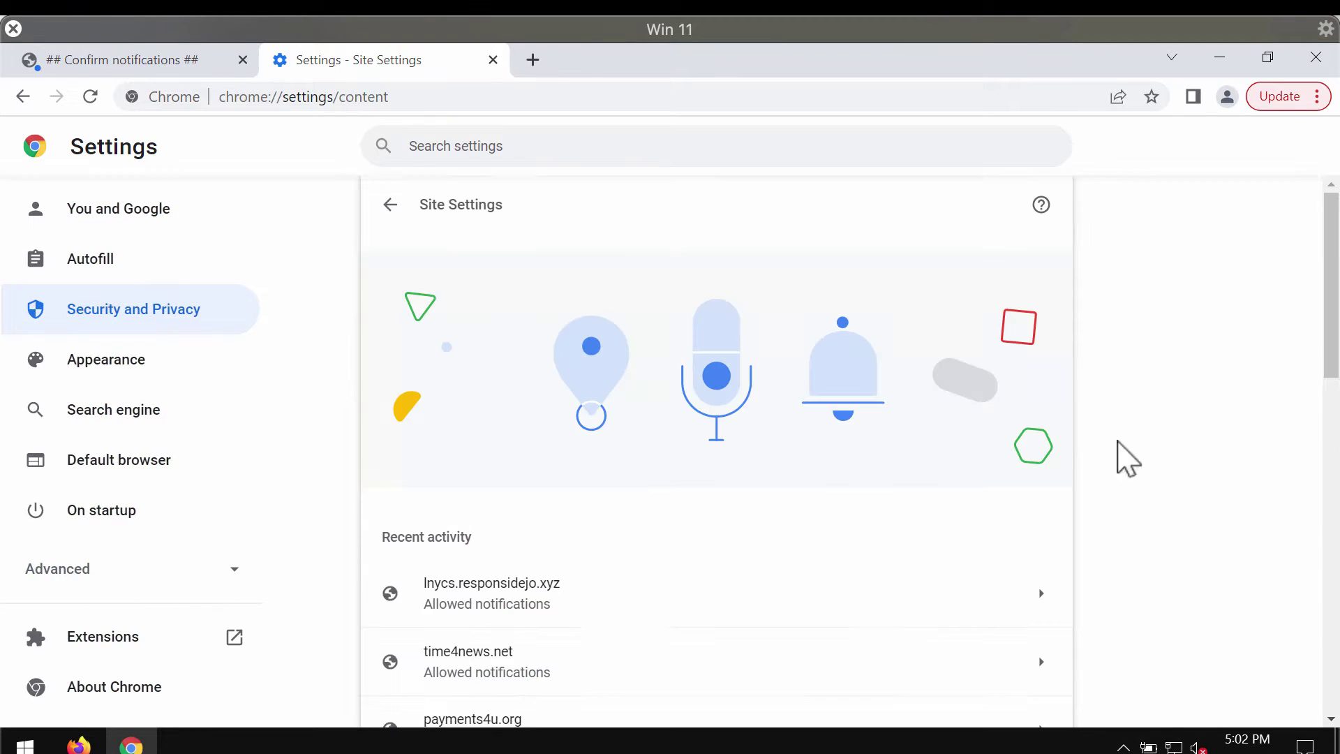
{"action": "left_click_drag", "start_coordinate": [1329, 328], "coordinate": [1330, 523]}
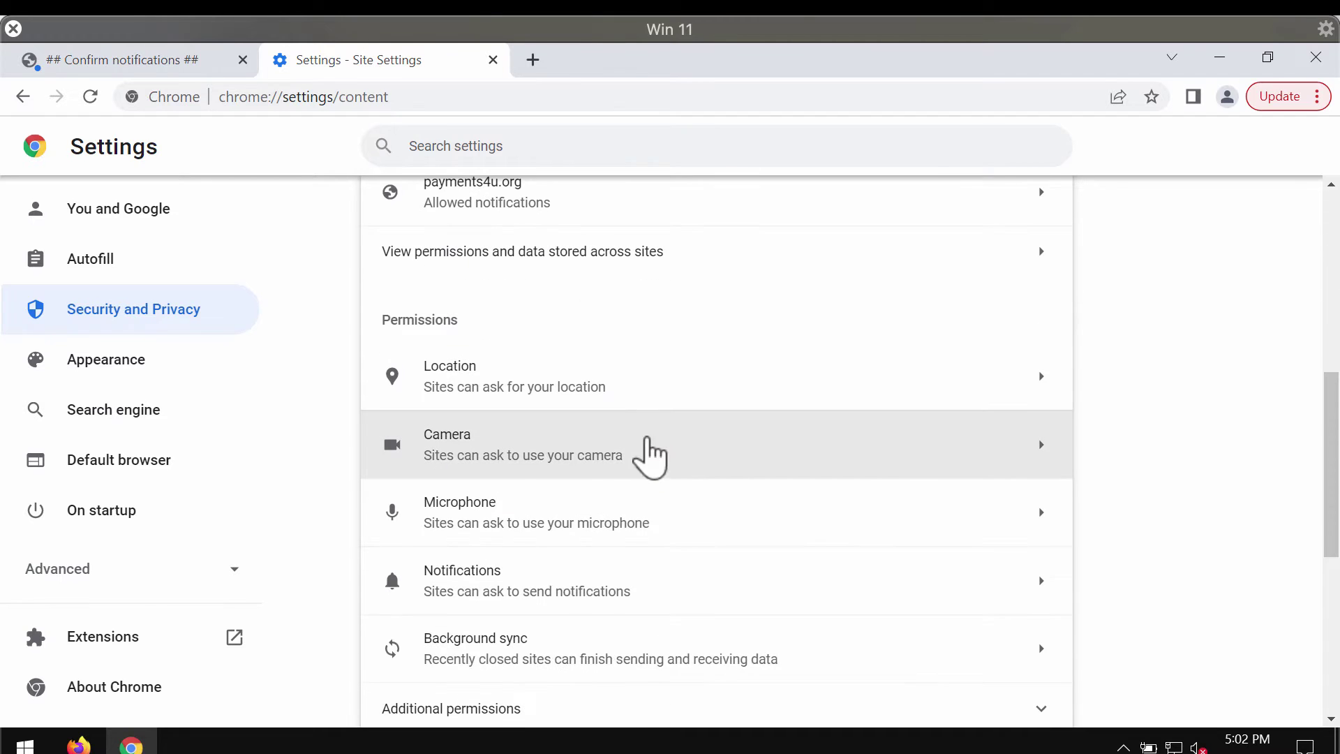
{"action": "left_click", "coordinate": [563, 584]}
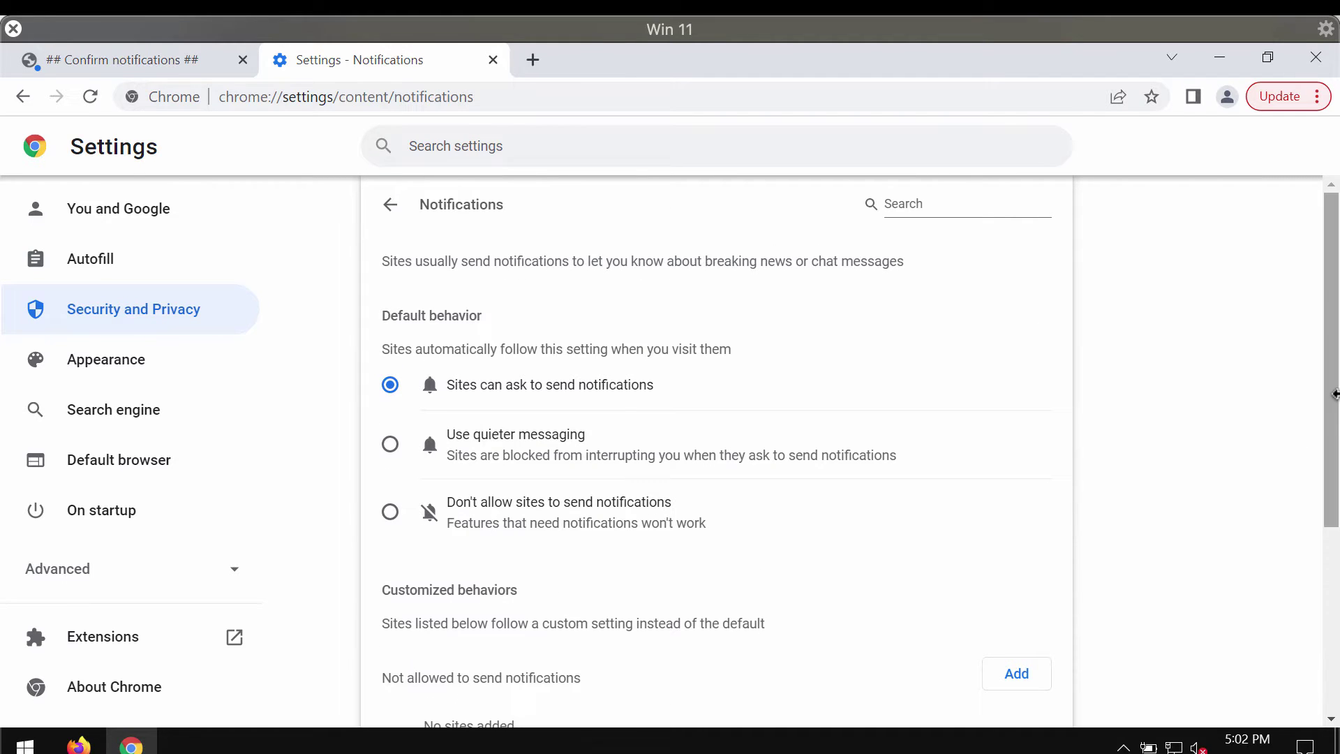
{"action": "left_click_drag", "start_coordinate": [1334, 418], "coordinate": [1333, 565]}
{"action": "scroll", "coordinate": [747, 615], "scroll_direction": "down", "scroll_amount": 1}
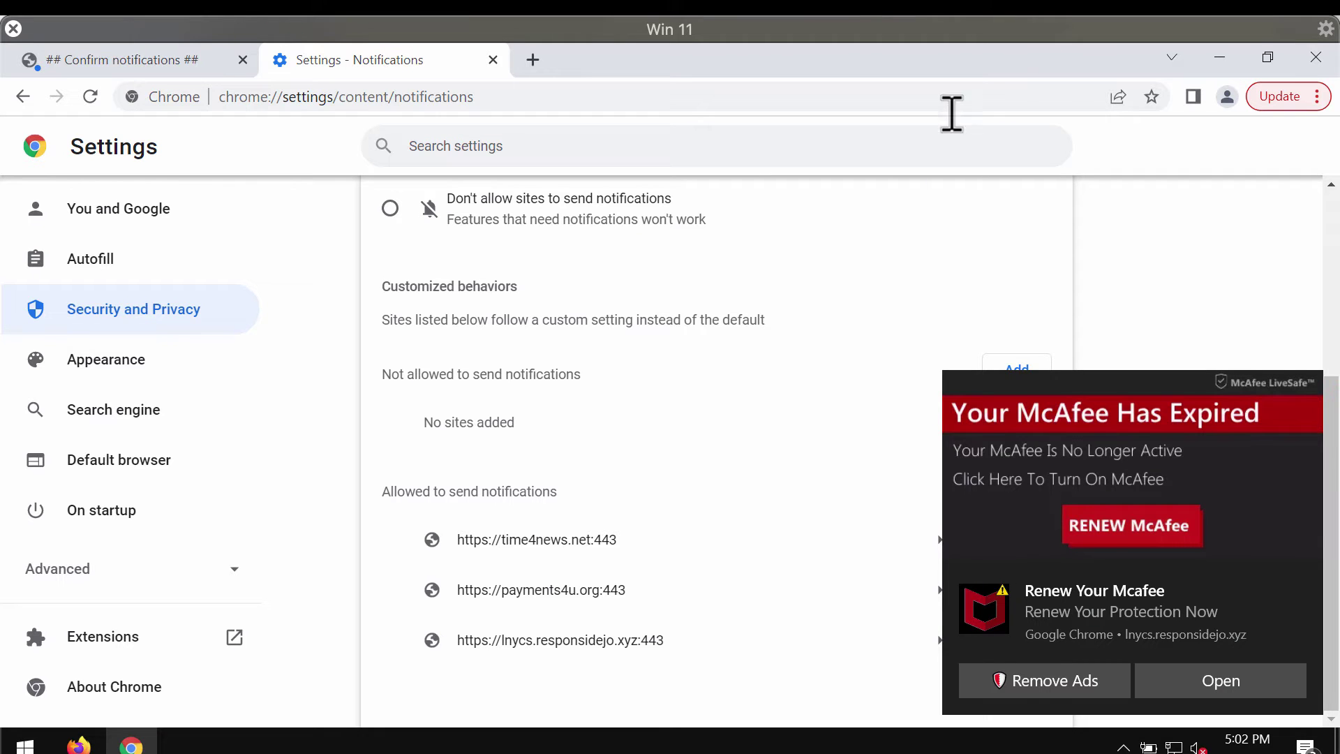
Dismiss the fake McAfee notification and shrink the browser window off full screen
{"action": "left_click", "coordinate": [1073, 546]}
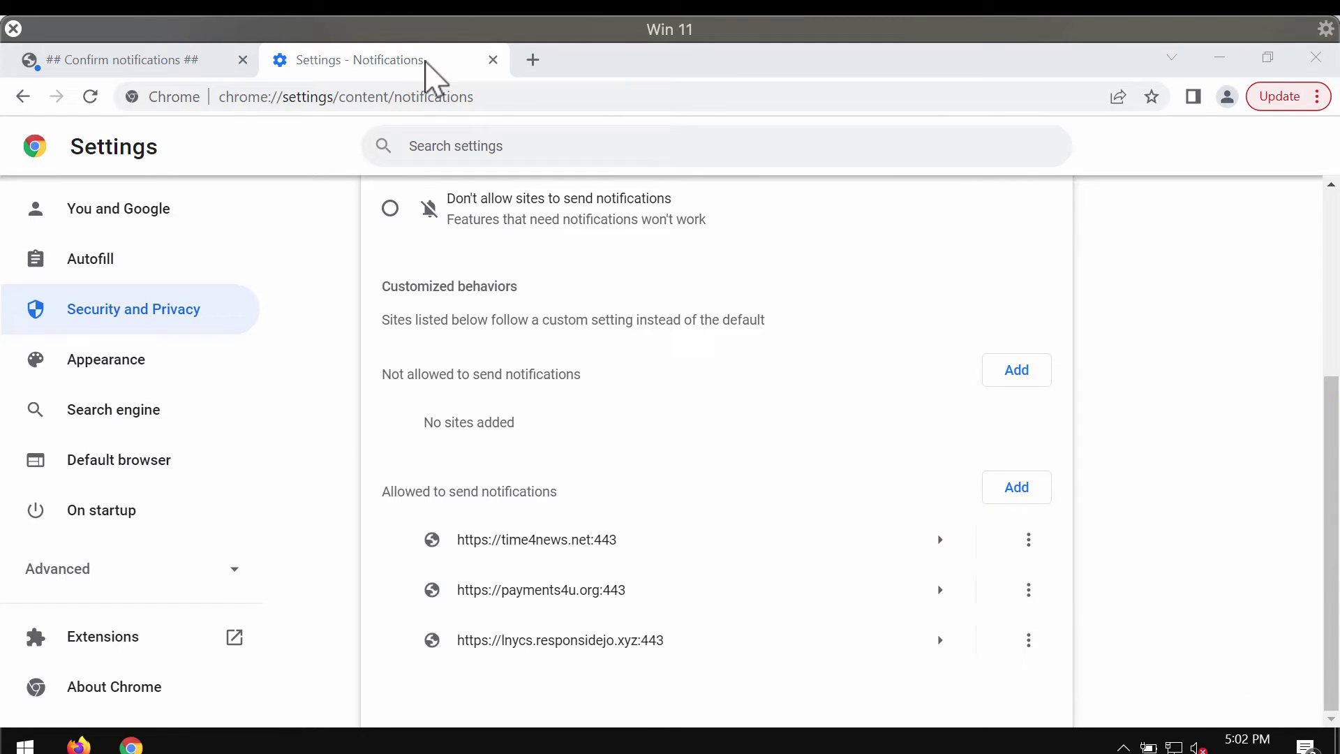
{"action": "left_click", "coordinate": [149, 62]}
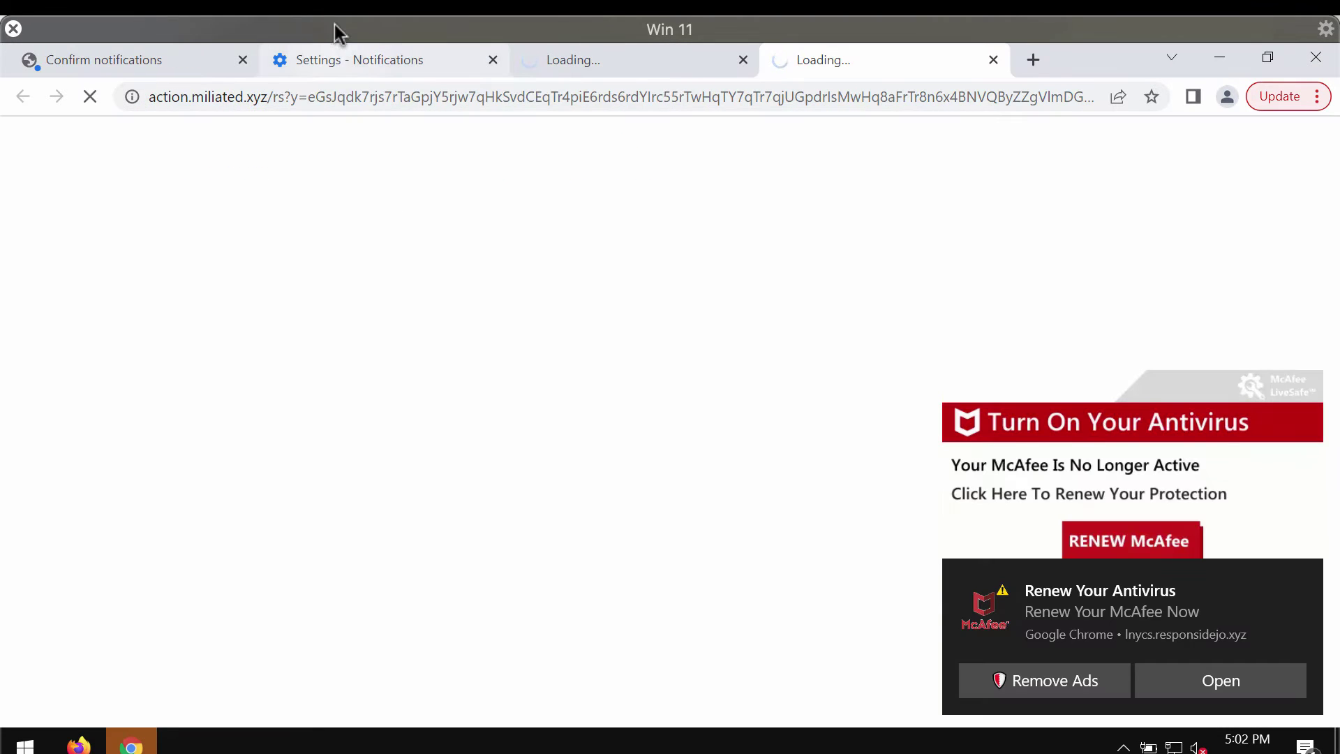
{"action": "left_click", "coordinate": [349, 60]}
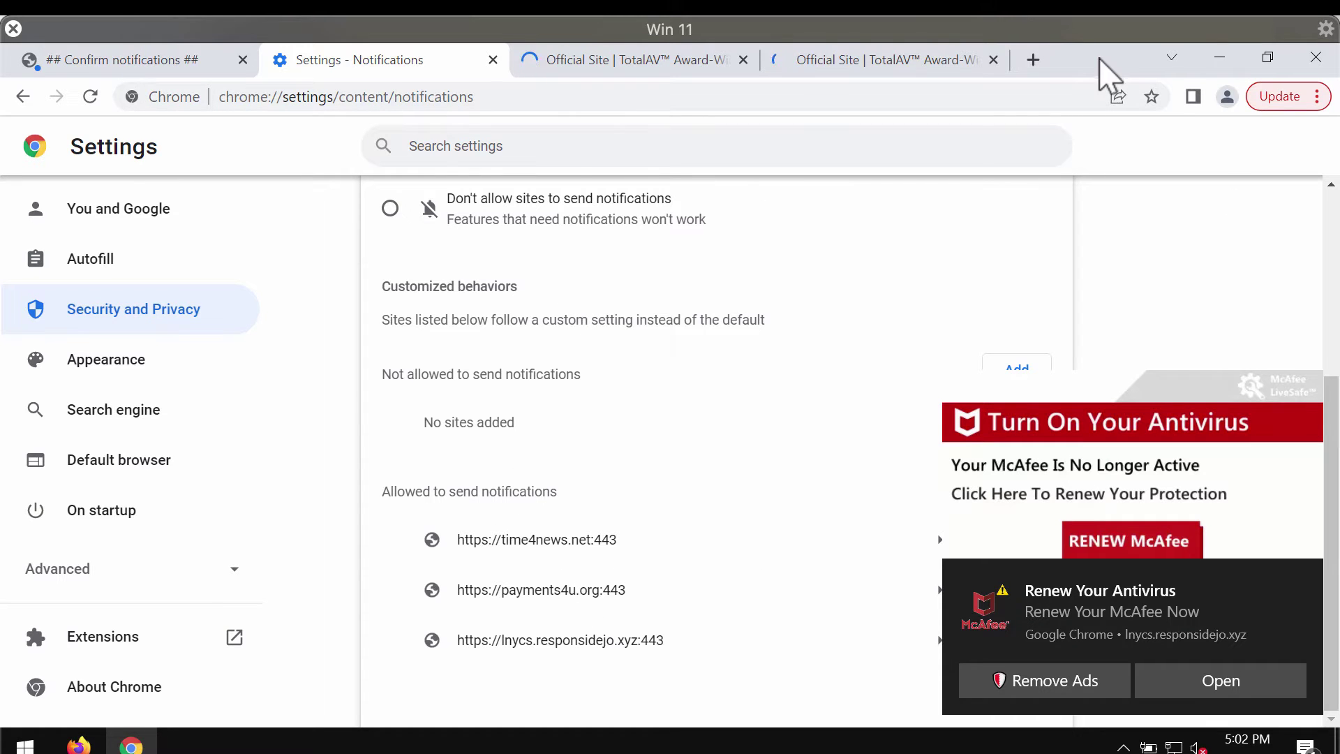
{"action": "left_click_drag", "start_coordinate": [1100, 60], "coordinate": [747, 43]}
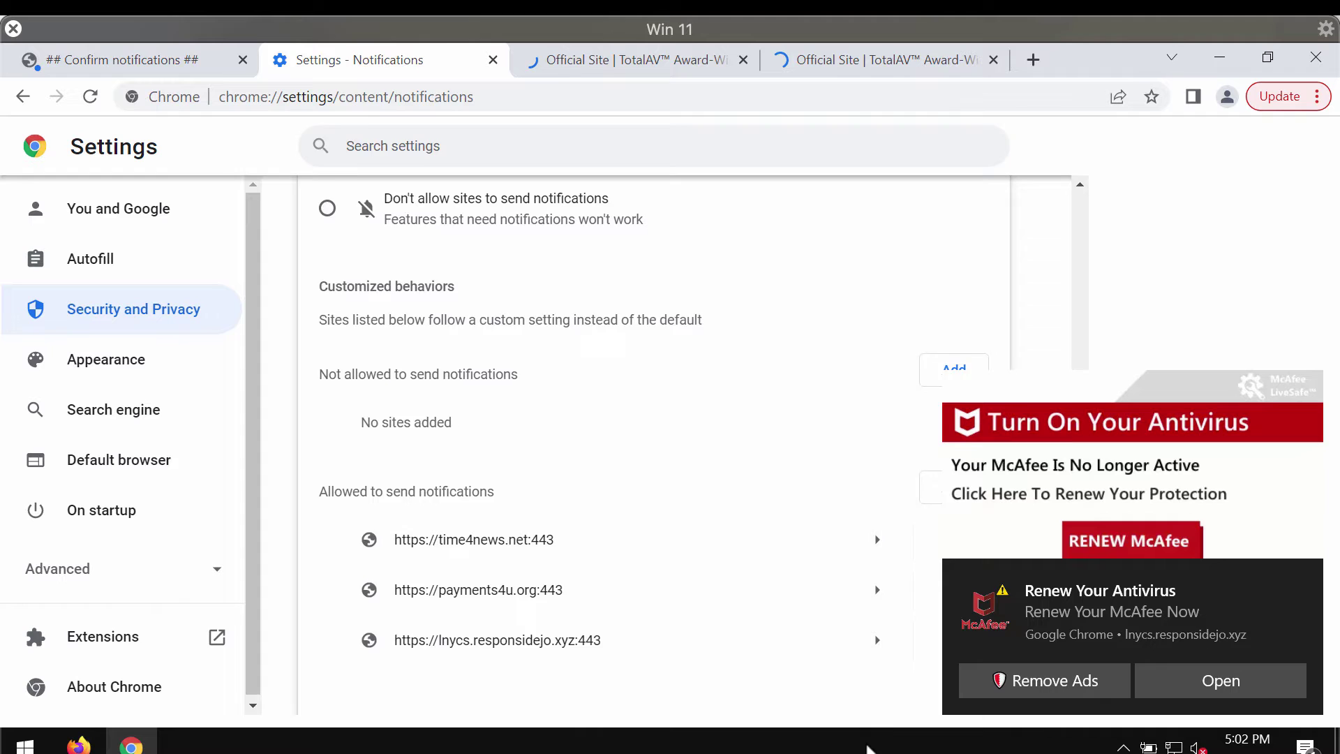
{"action": "double_click", "coordinate": [1115, 55]}
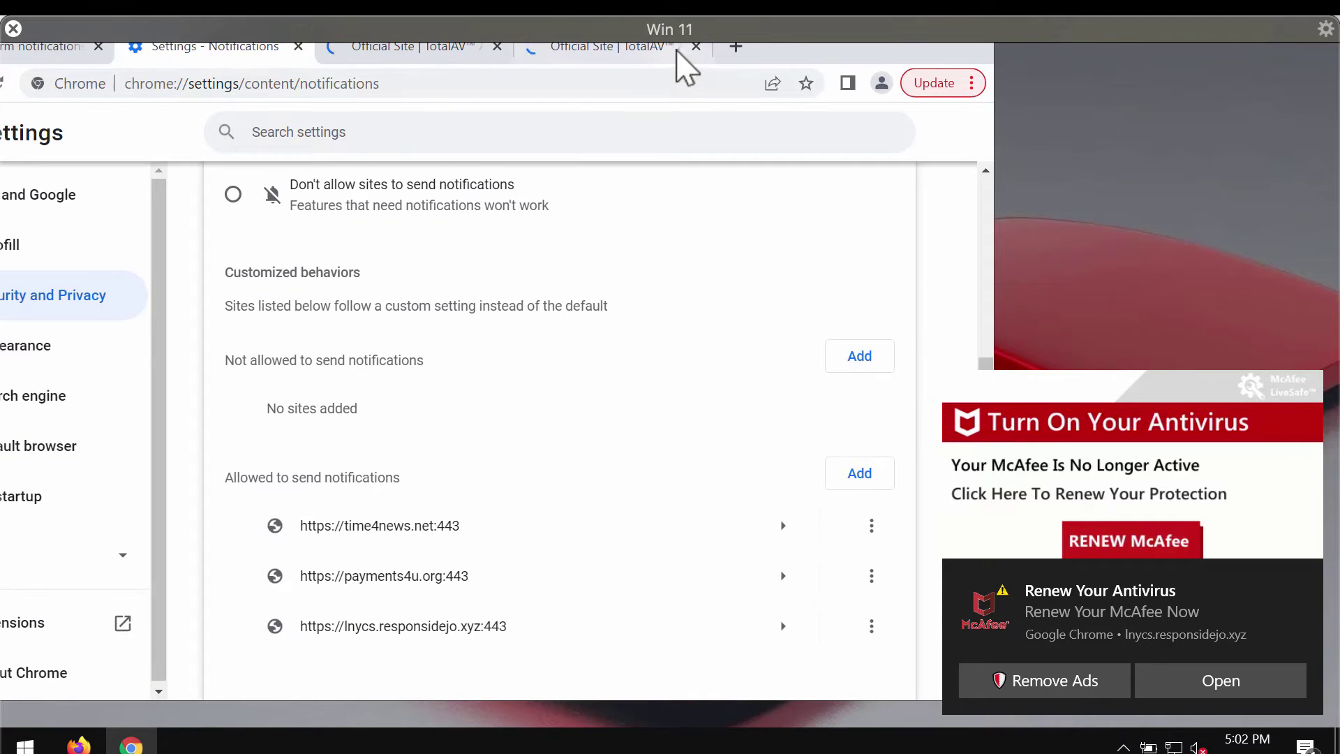
{"action": "left_click_drag", "start_coordinate": [807, 56], "coordinate": [792, 76]}
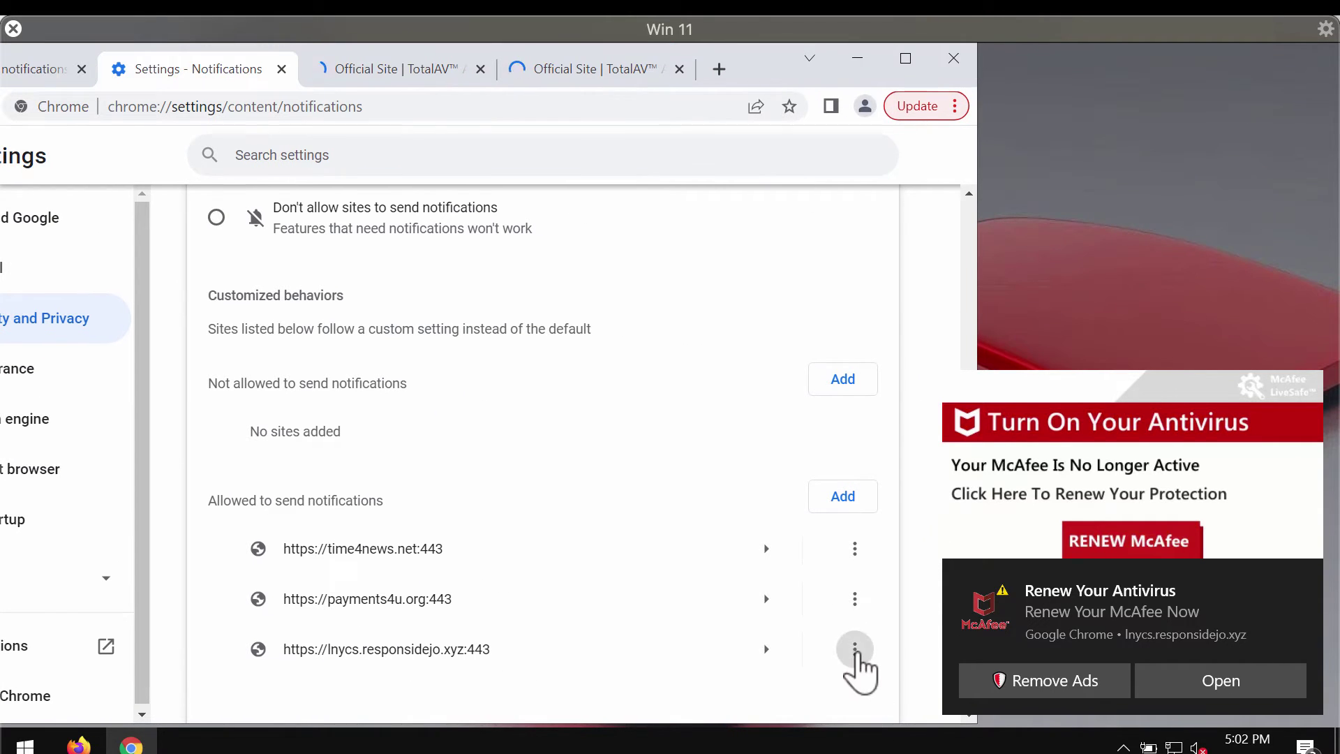
Remove notification permission for lnycs.responsidejo.xyz, payments4u.org and time4news.net, then close a TotalAV tab
{"action": "left_click", "coordinate": [855, 649]}
{"action": "left_click", "coordinate": [834, 642]}
{"action": "left_click", "coordinate": [855, 638]}
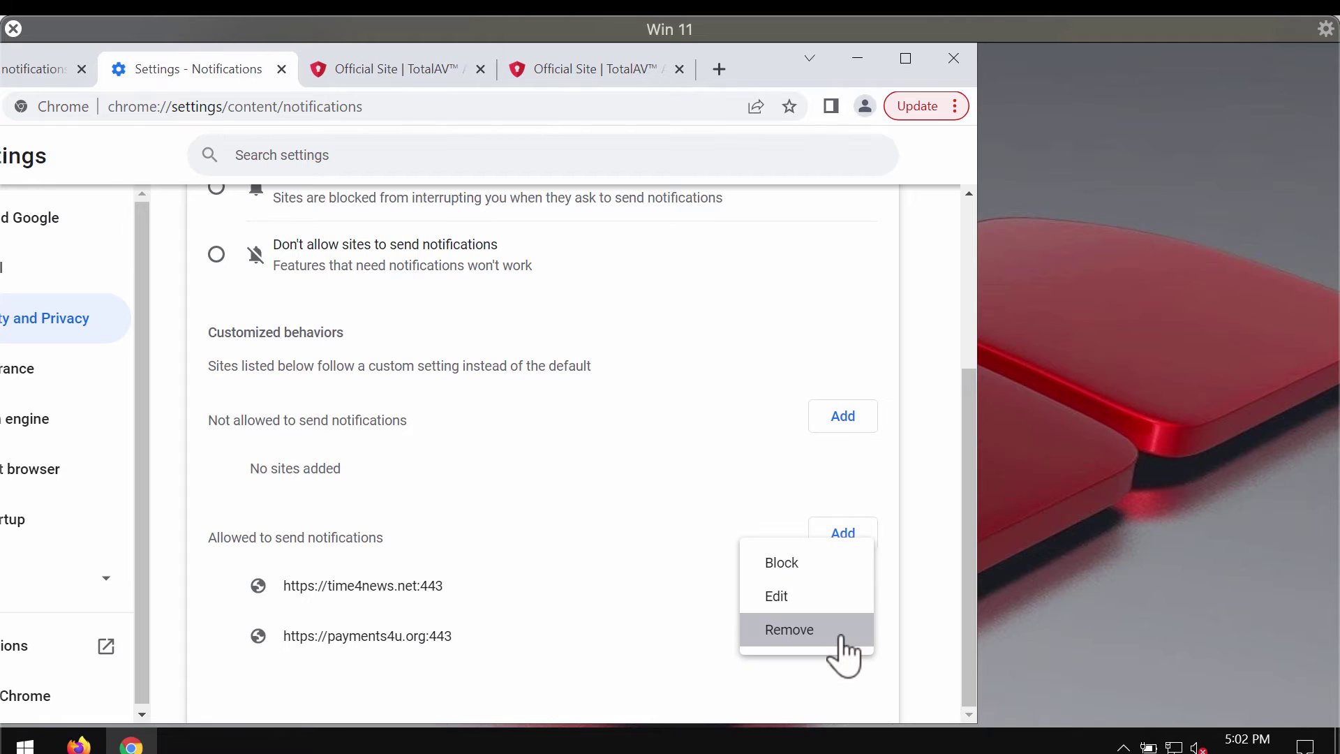
{"action": "left_click", "coordinate": [845, 632]}
{"action": "left_click", "coordinate": [851, 639]}
{"action": "left_click", "coordinate": [838, 631]}
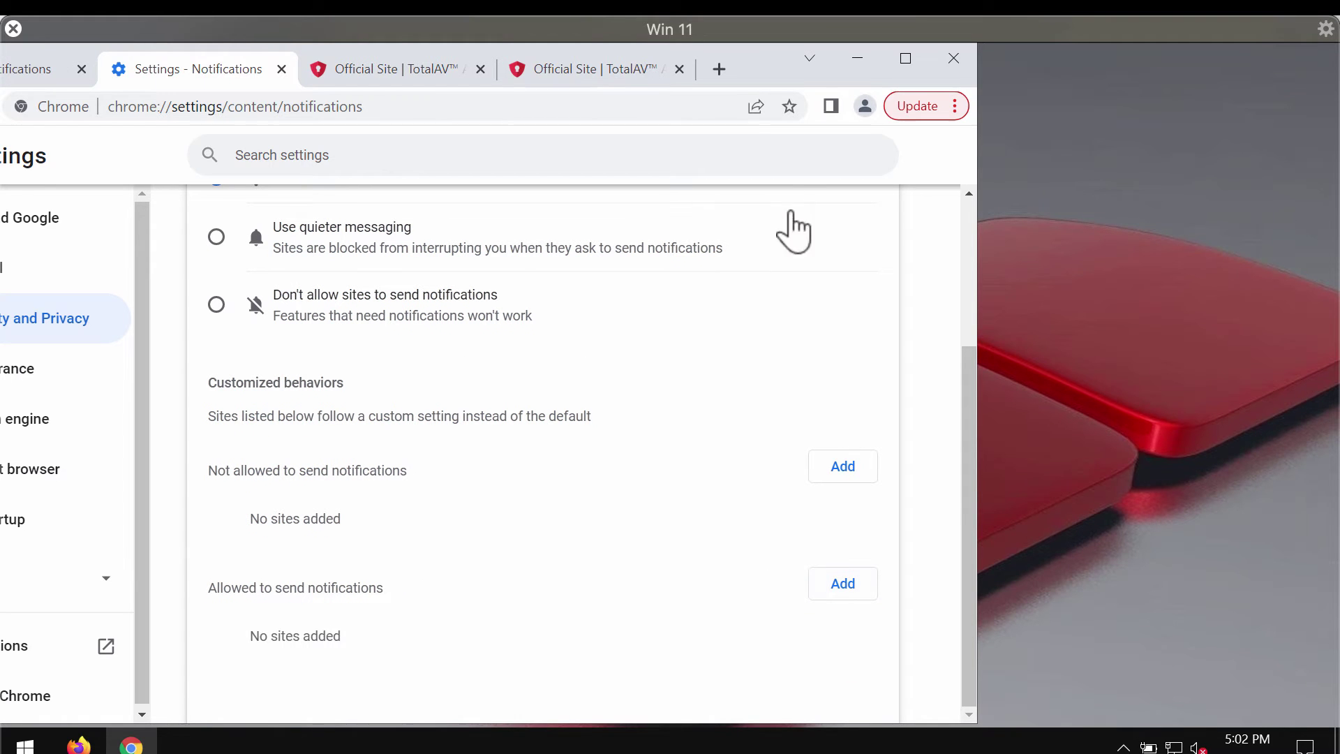
{"action": "left_click", "coordinate": [680, 69]}
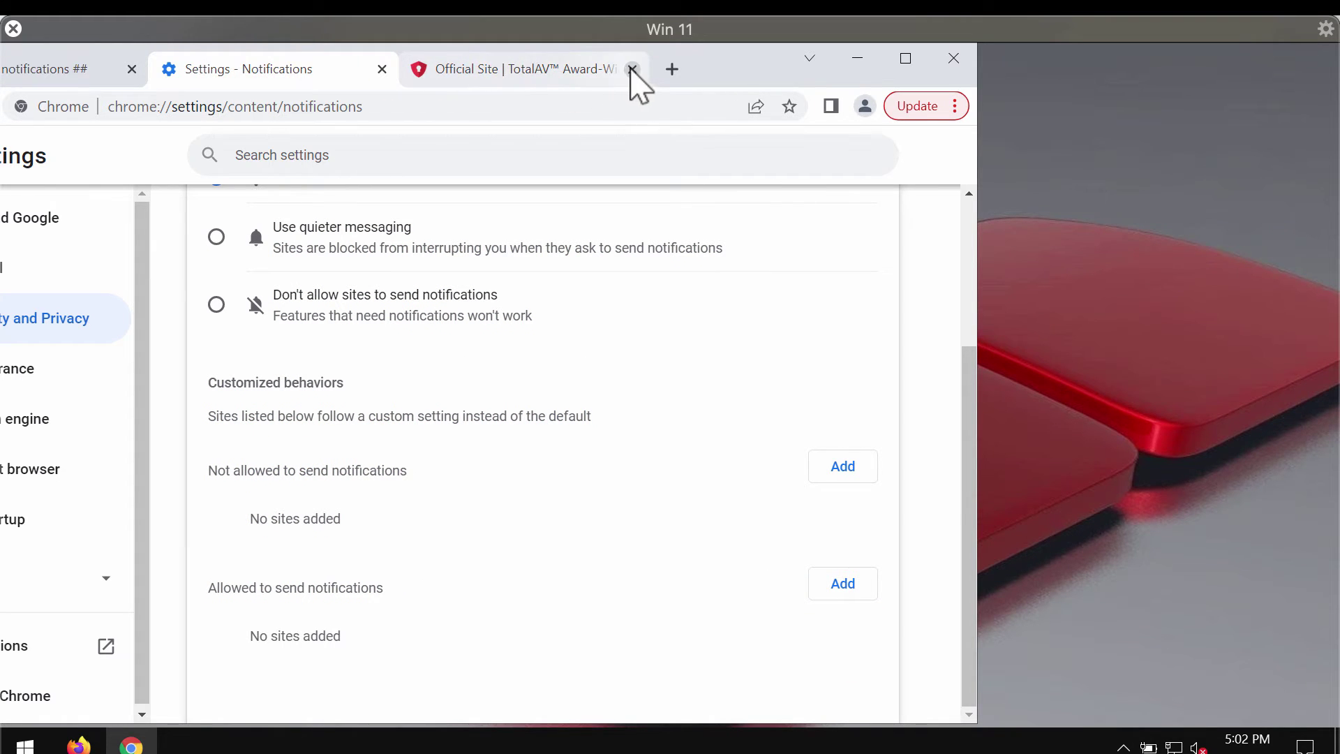
Close the remaining TotalAV tab and search for 'c' from the address bar
{"action": "left_click", "coordinate": [628, 68]}
{"action": "left_click_drag", "start_coordinate": [667, 70], "coordinate": [770, 83]}
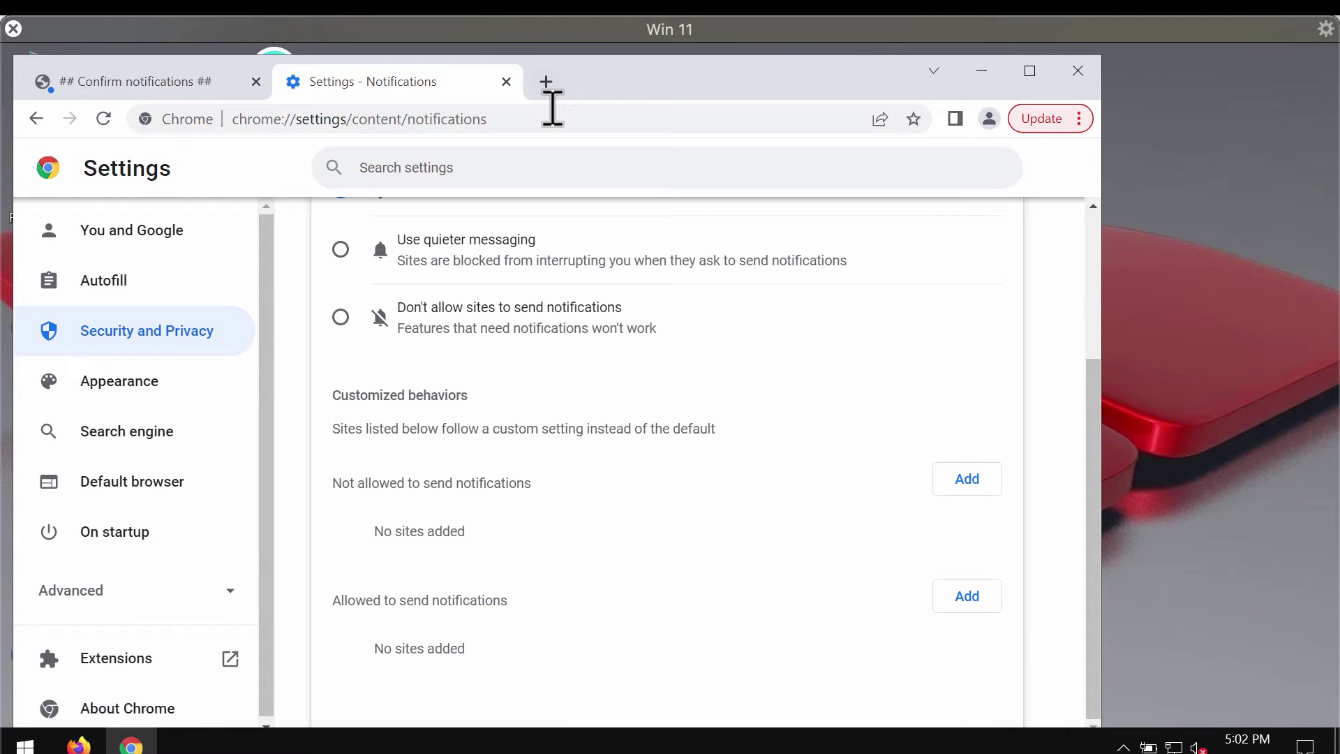
{"action": "left_click", "coordinate": [552, 123]}
{"action": "type", "text": "c"}
{"action": "key", "text": "Return"}
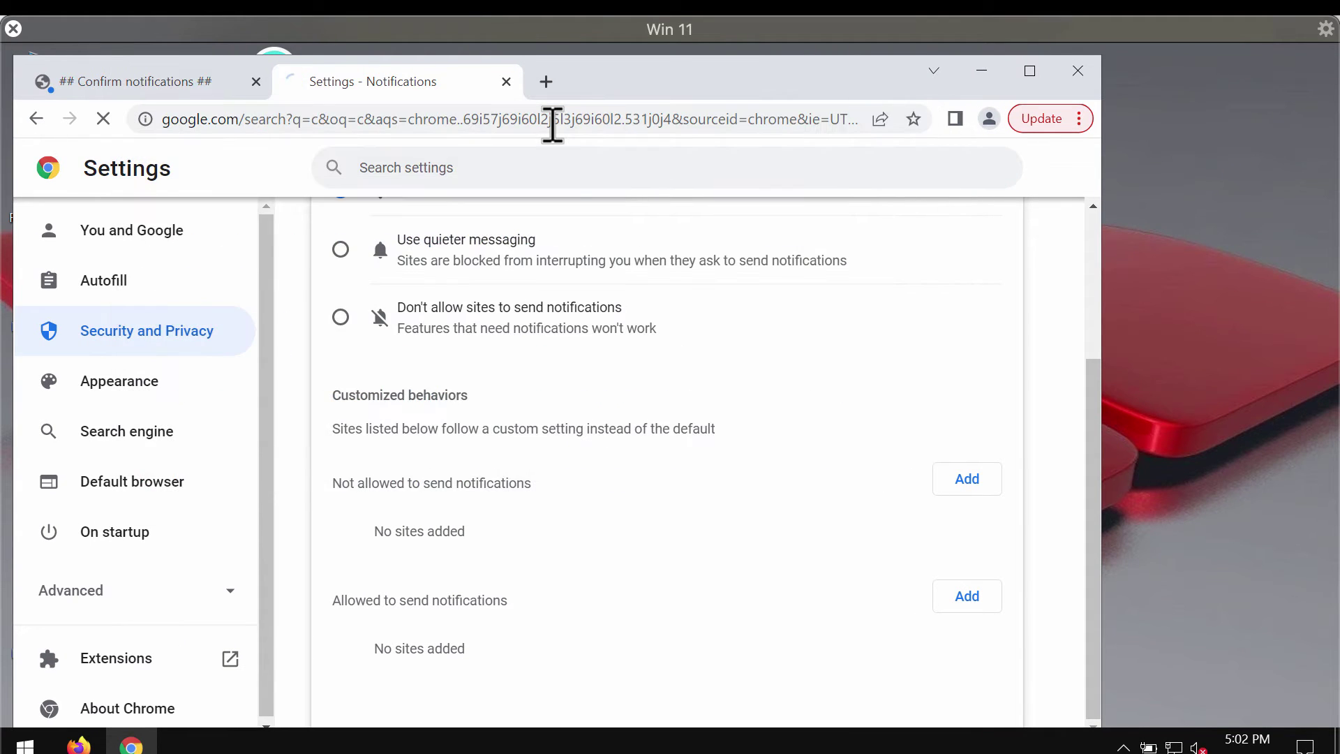
{"action": "left_click", "coordinate": [551, 120]}
{"action": "type", "text": "c"}
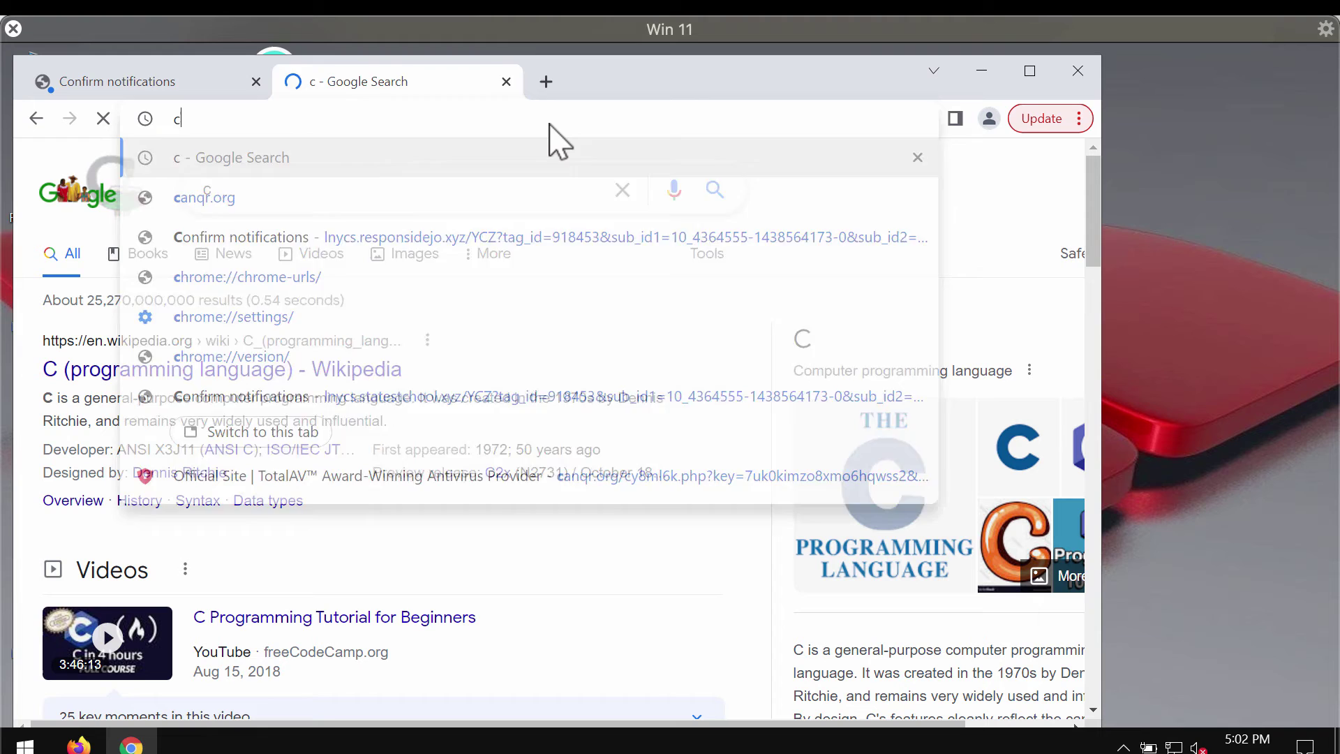
{"action": "key", "text": "Return"}
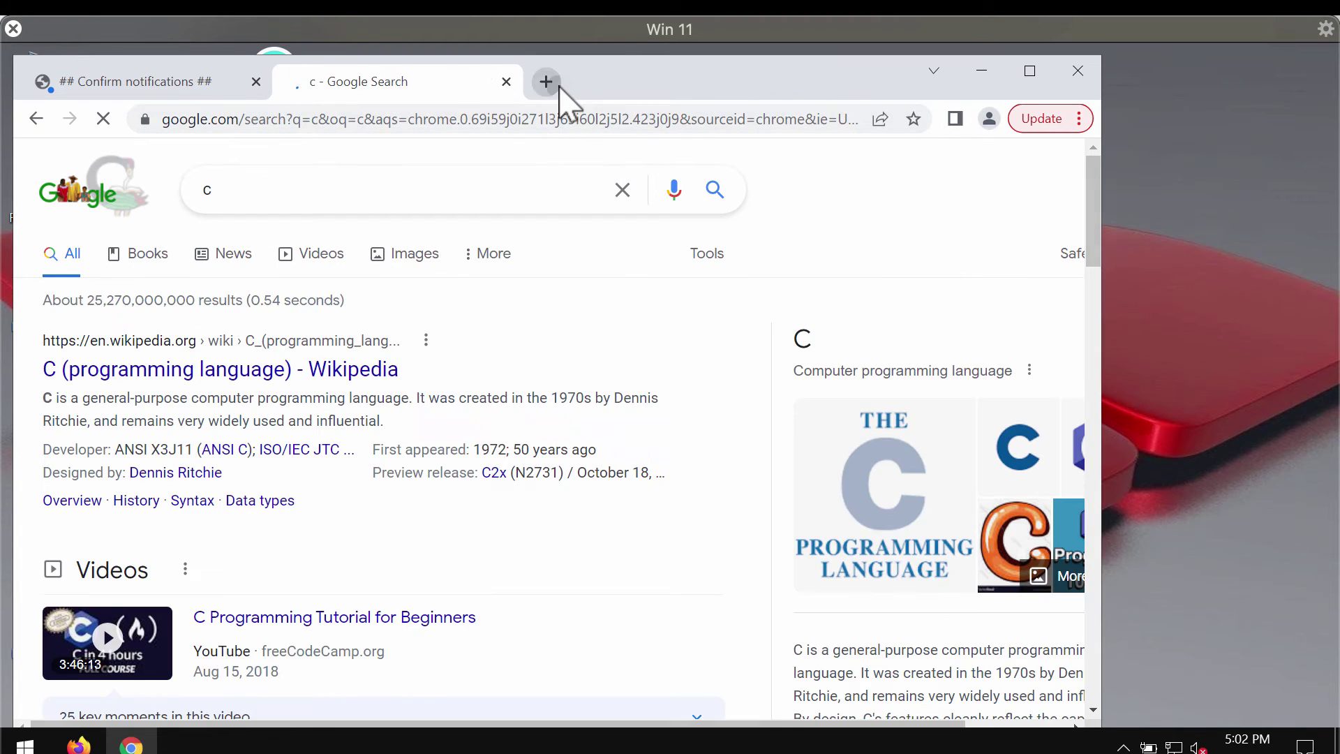
Open combocleaner.com in a new tab and maximize the browser window
{"action": "left_click", "coordinate": [545, 82]}
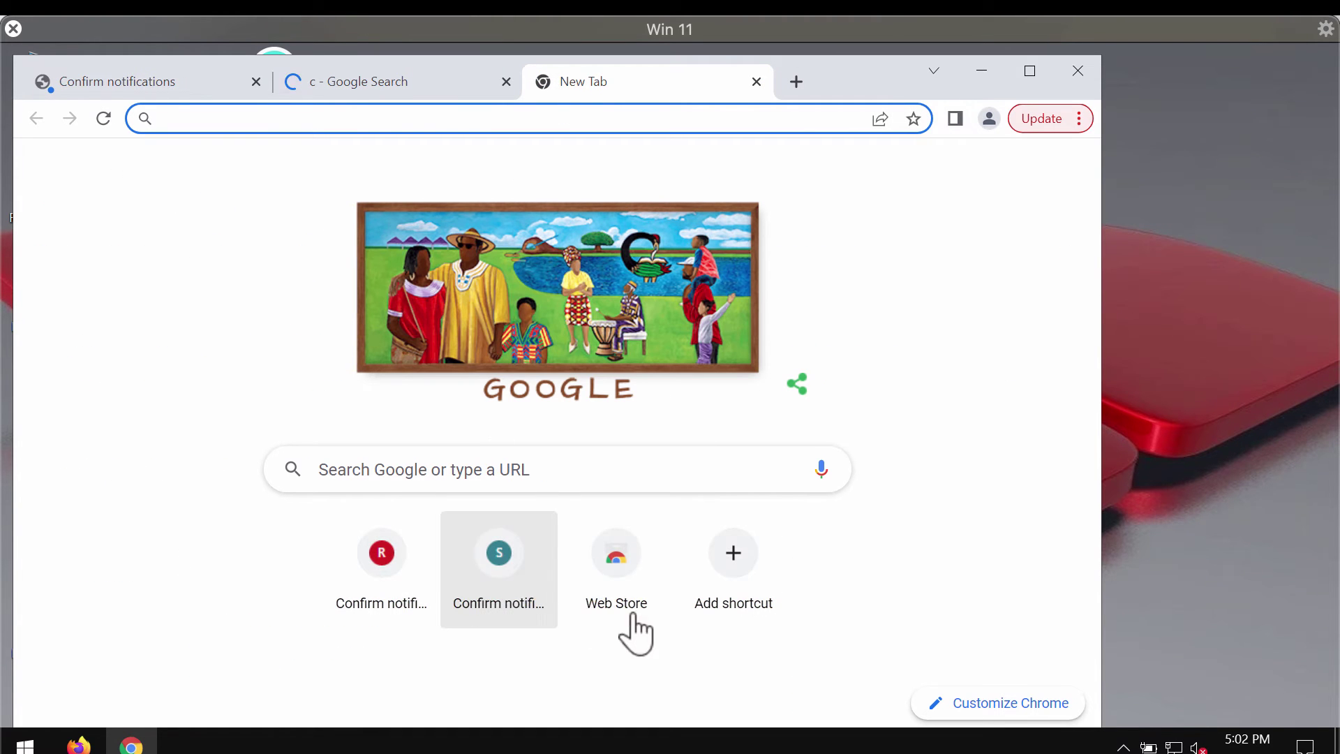
{"action": "type", "text": "com"}
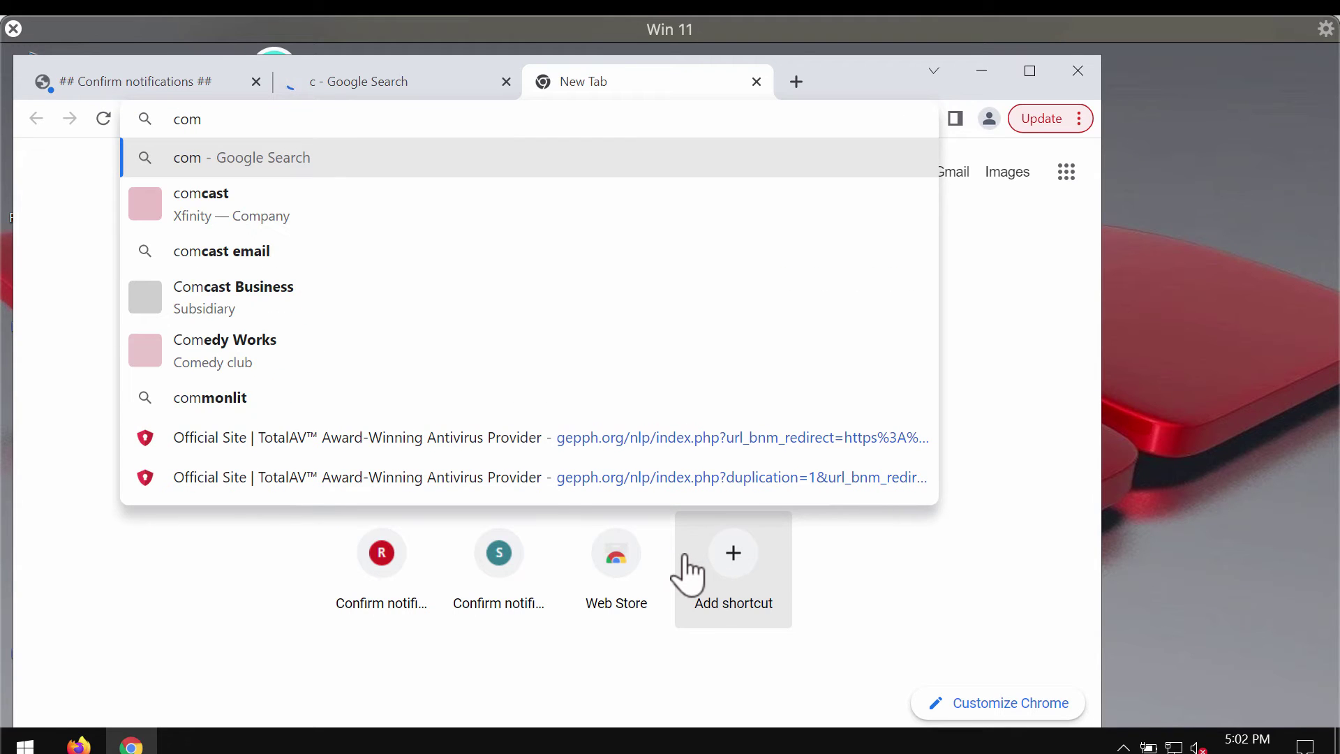
{"action": "key", "text": "BackSpace"}
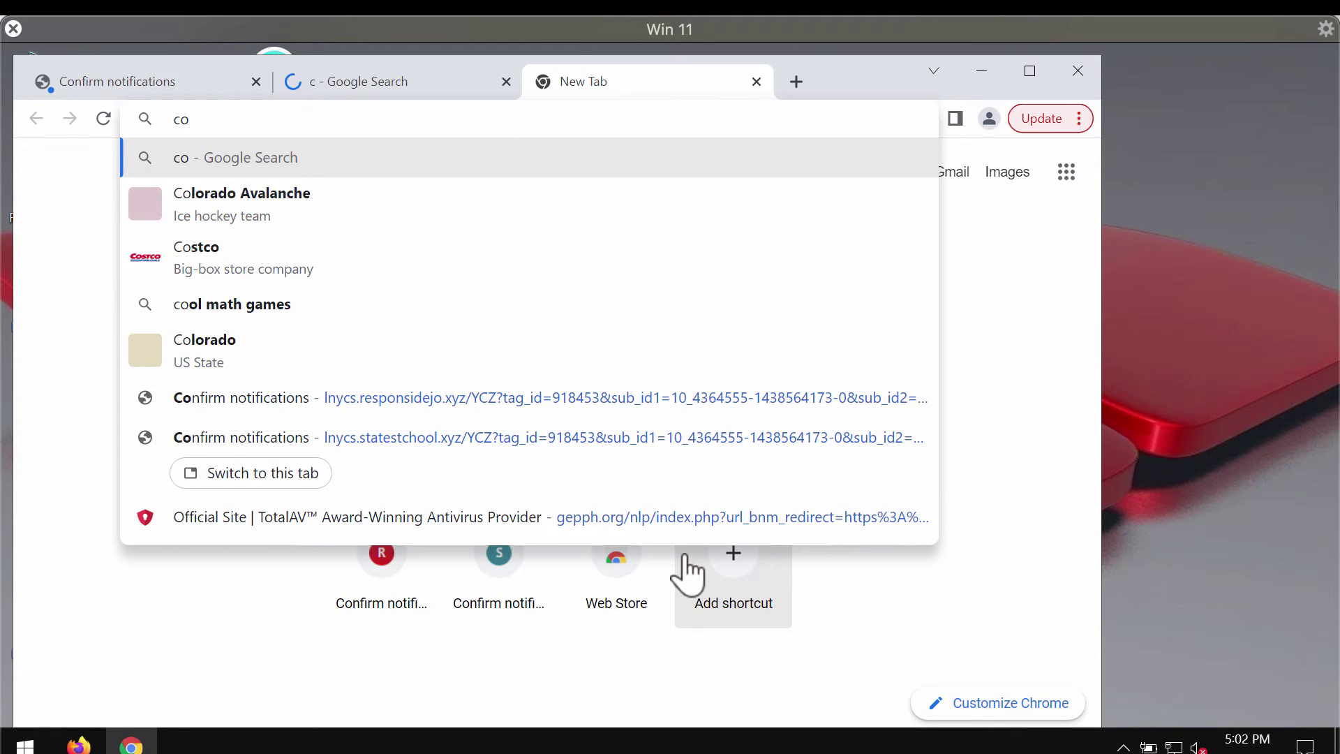
{"action": "type", "text": "bo"}
{"action": "type", "text": "c"}
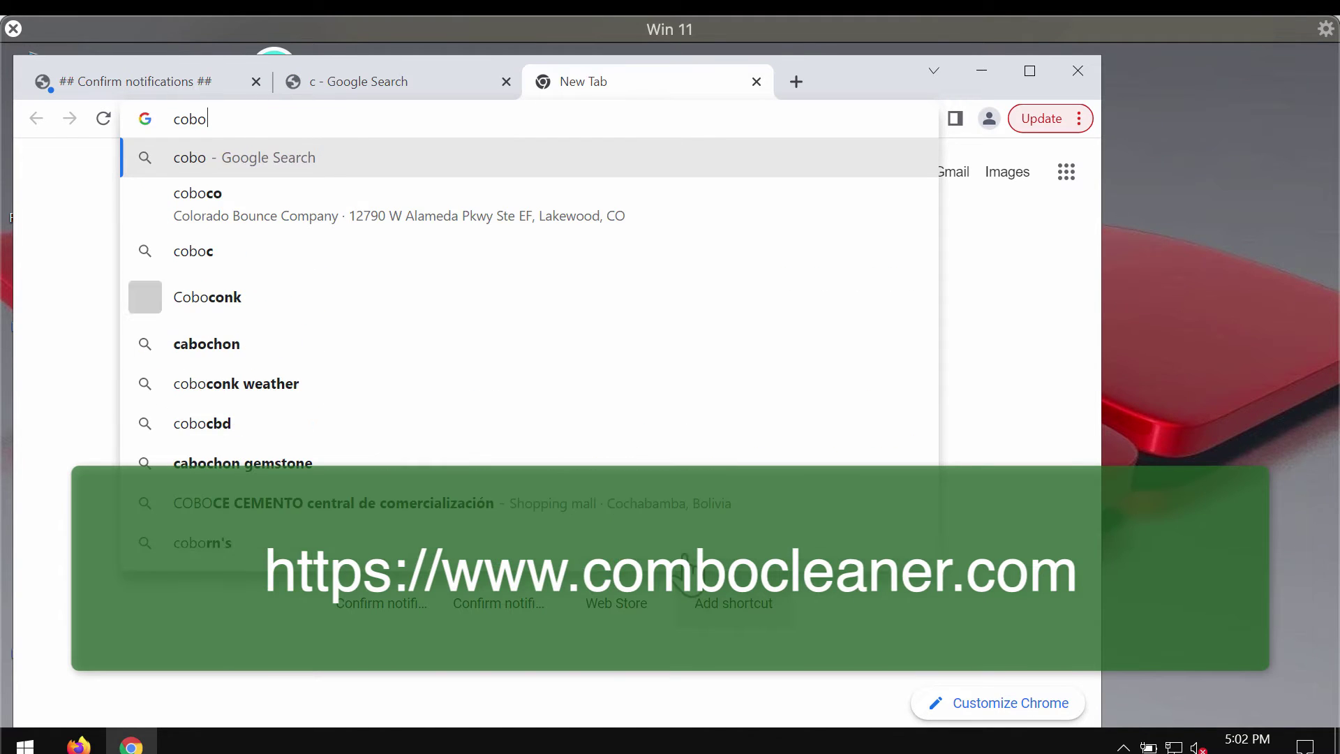
{"action": "key", "text": "BackSpace"}
{"action": "key", "text": "BackSpace"}
{"action": "key", "text": "BackSpace"}
{"action": "type", "text": "m"}
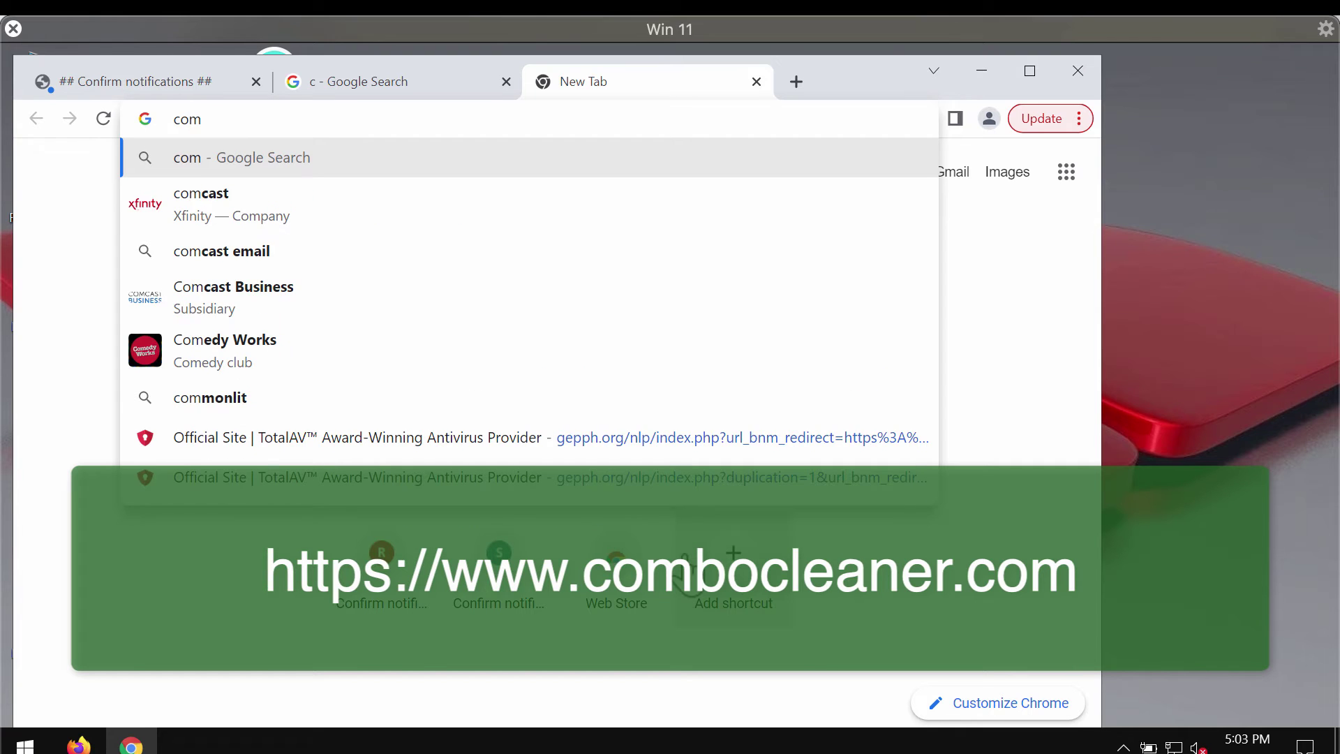
{"action": "type", "text": "boclea"}
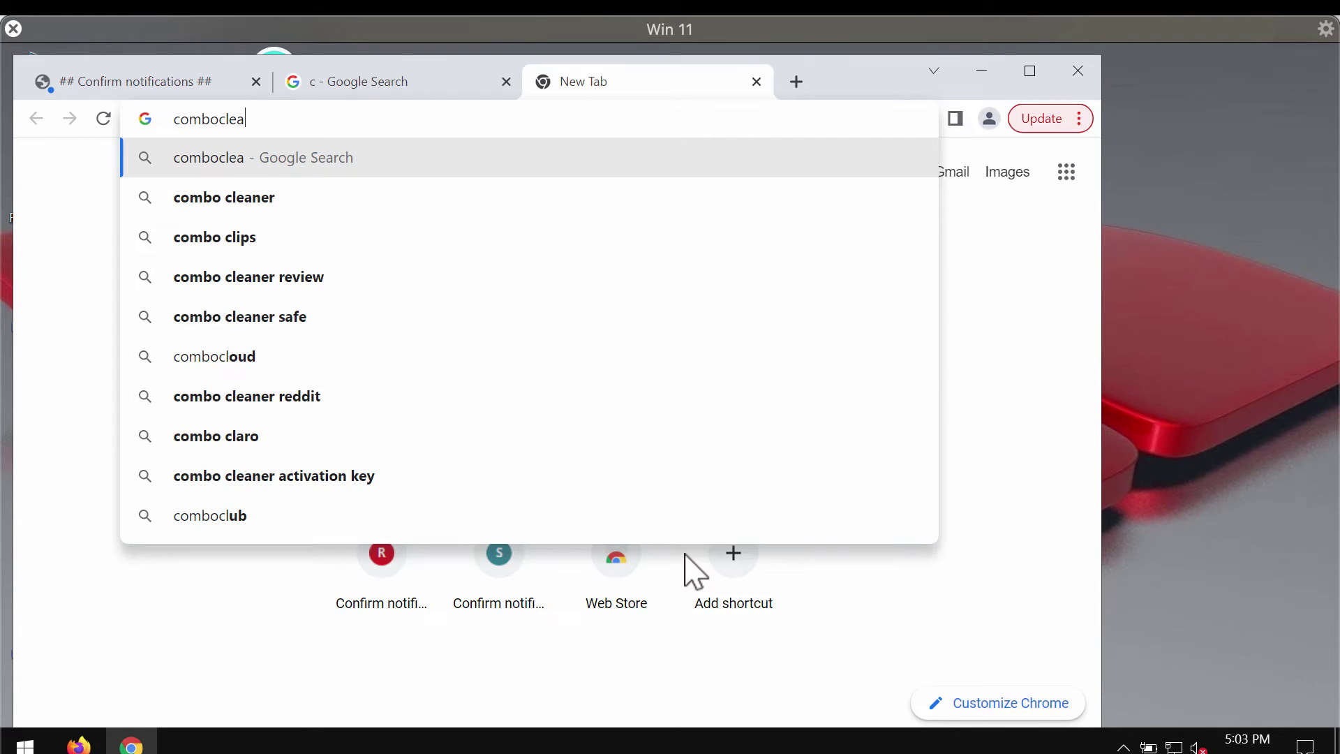
{"action": "type", "text": "ner.com"}
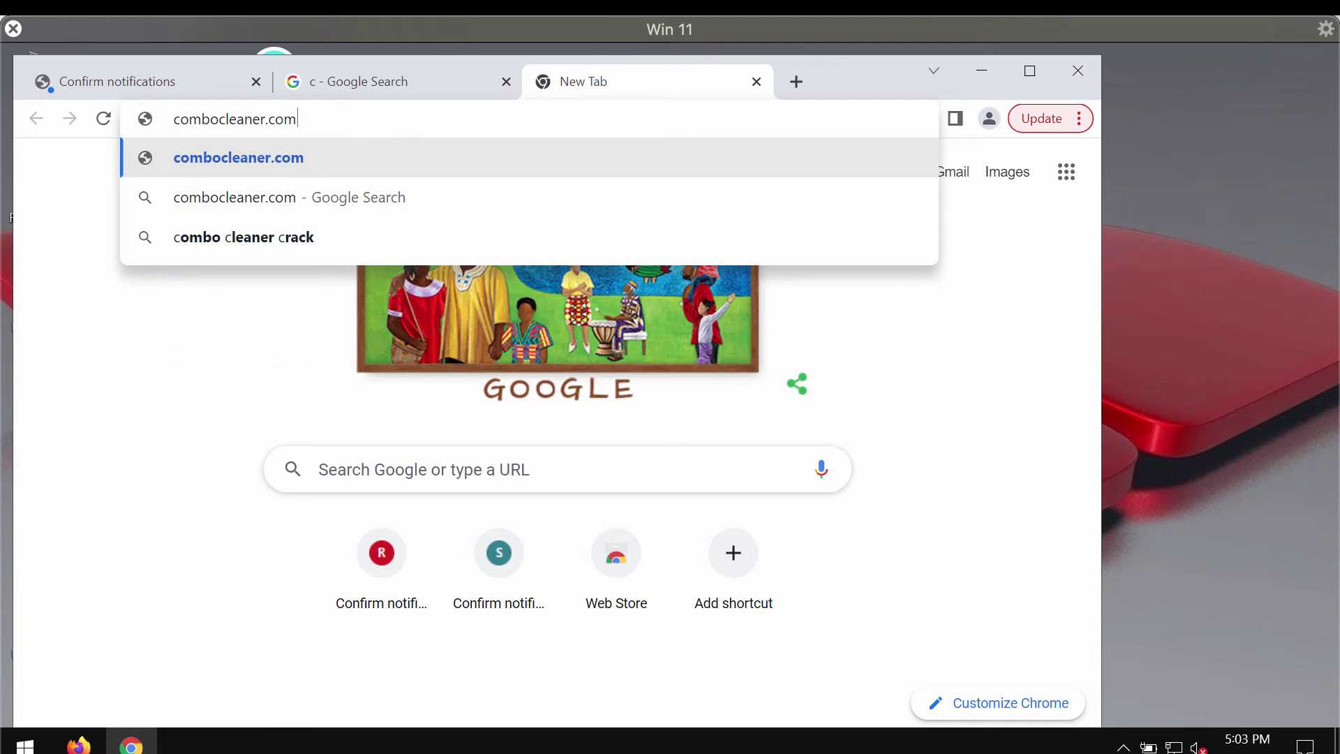
{"action": "key", "text": "Return"}
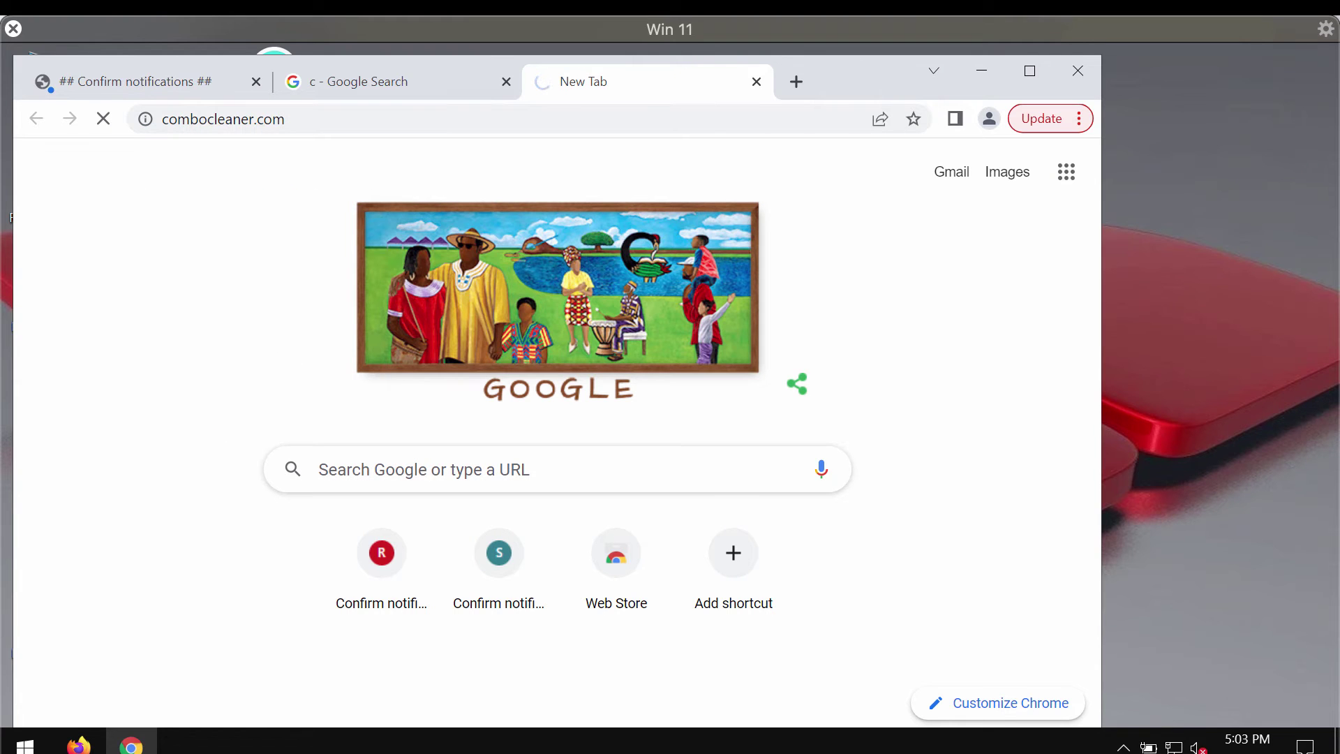
{"action": "left_click", "coordinate": [1039, 78]}
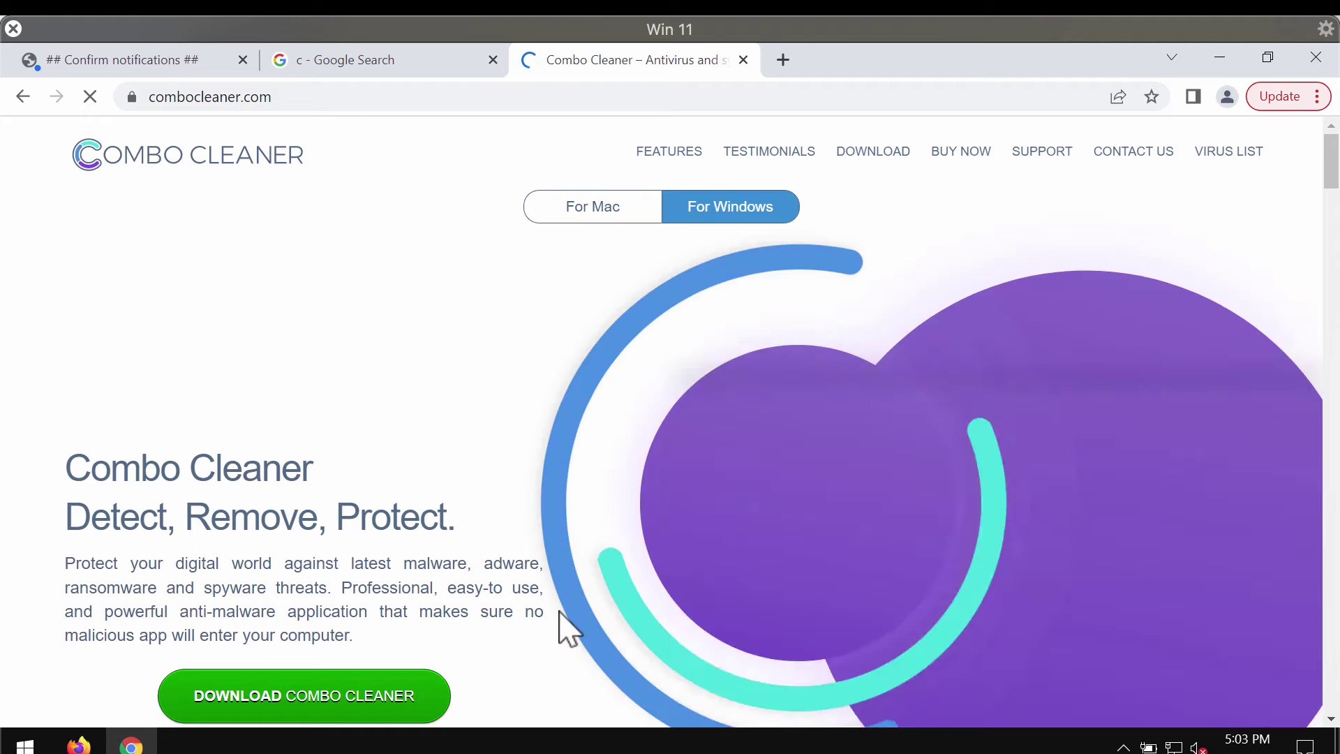
Minimize Chrome and launch Combo Cleaner from its desktop shortcut
{"action": "left_click", "coordinate": [1220, 57]}
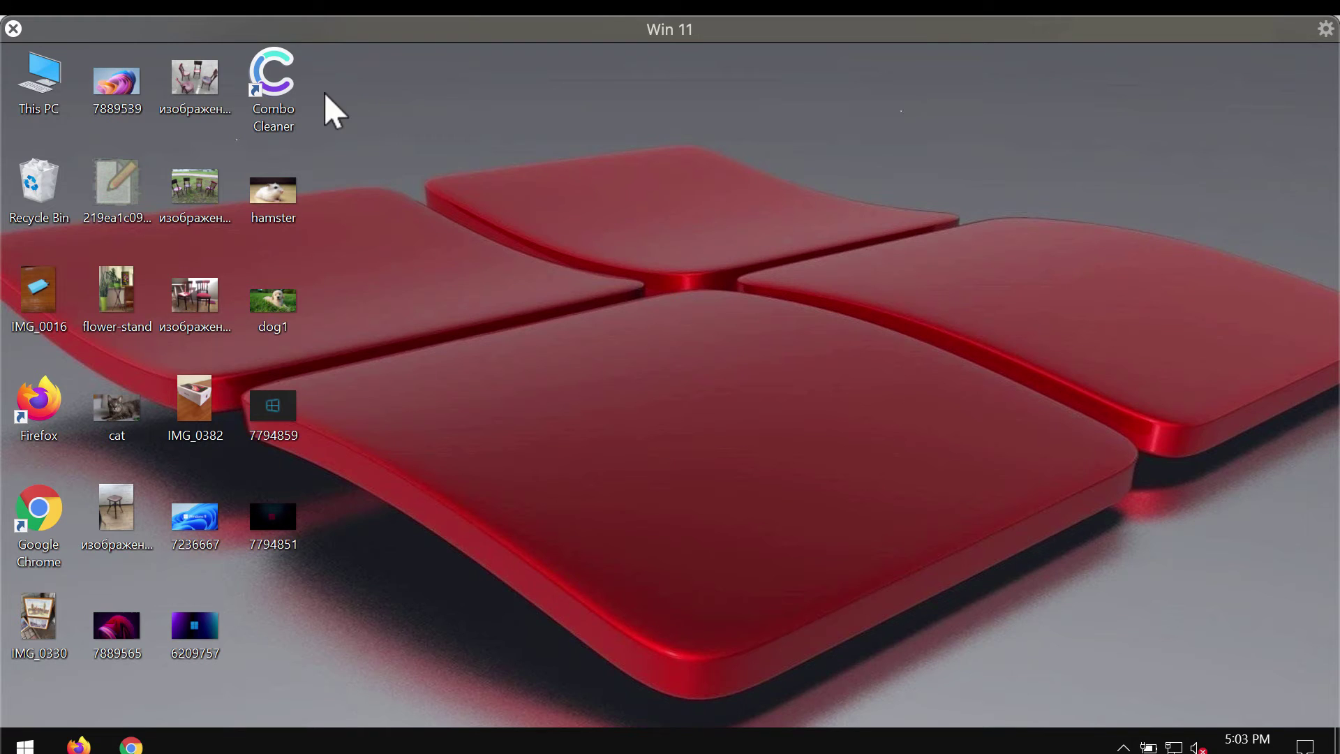
{"action": "double_click", "coordinate": [279, 91]}
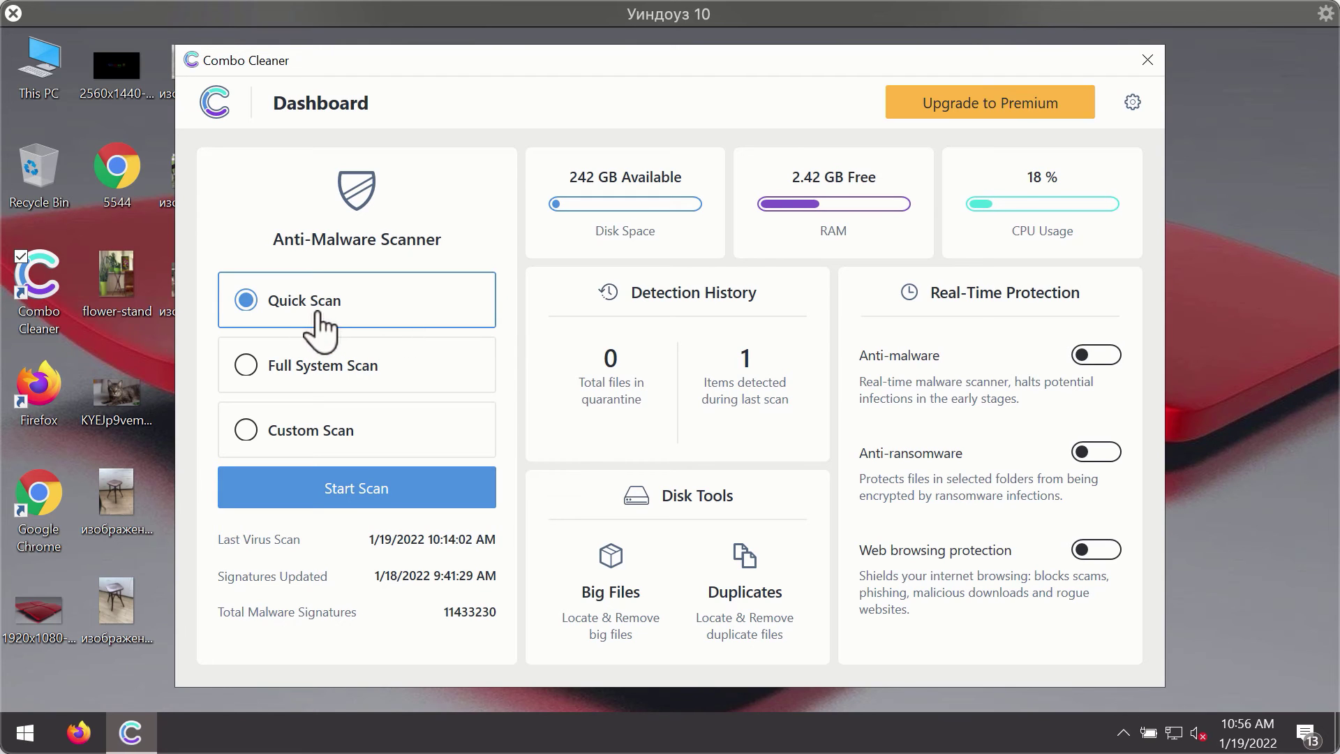
Run a Quick Scan from the Dashboard and open the General settings via the gear icon
{"action": "left_click", "coordinate": [404, 495]}
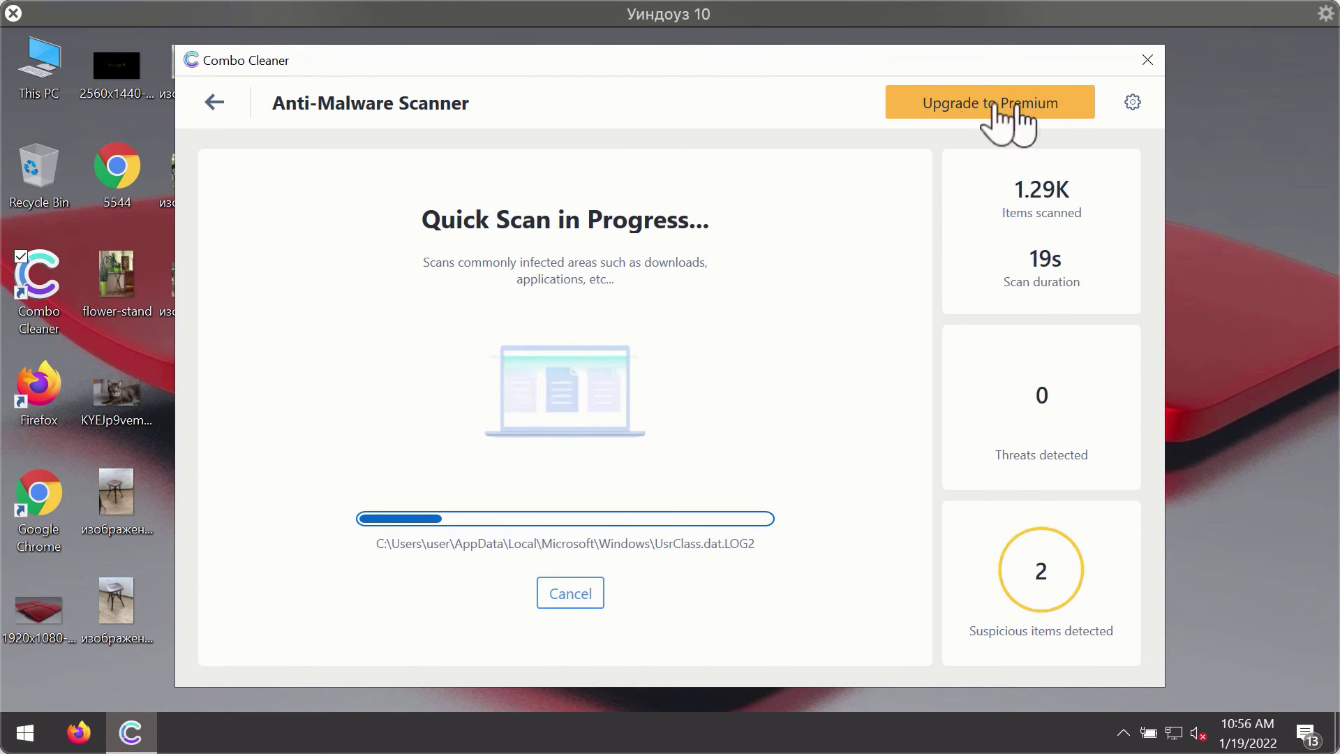
{"action": "left_click", "coordinate": [1133, 103]}
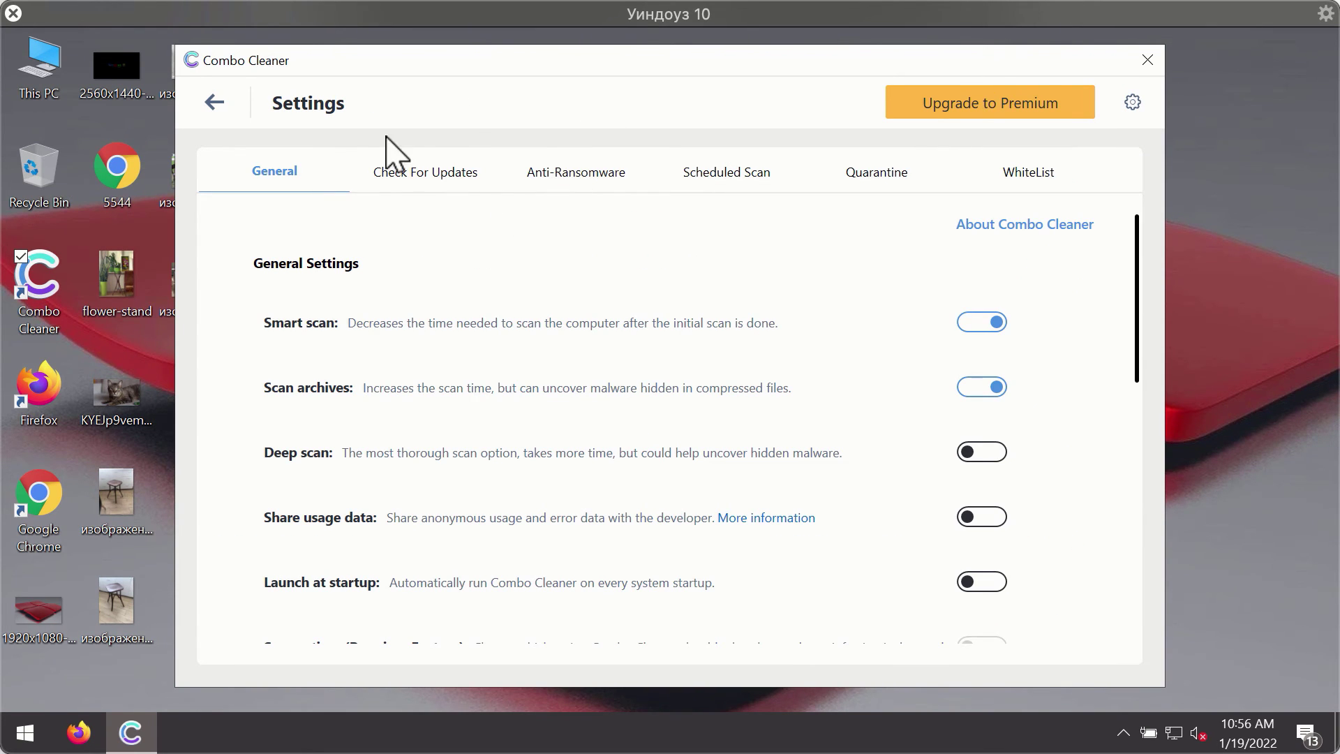
Switch to the Anti-Ransomware settings to review protected folders and trusted programs
{"action": "left_click", "coordinate": [579, 175]}
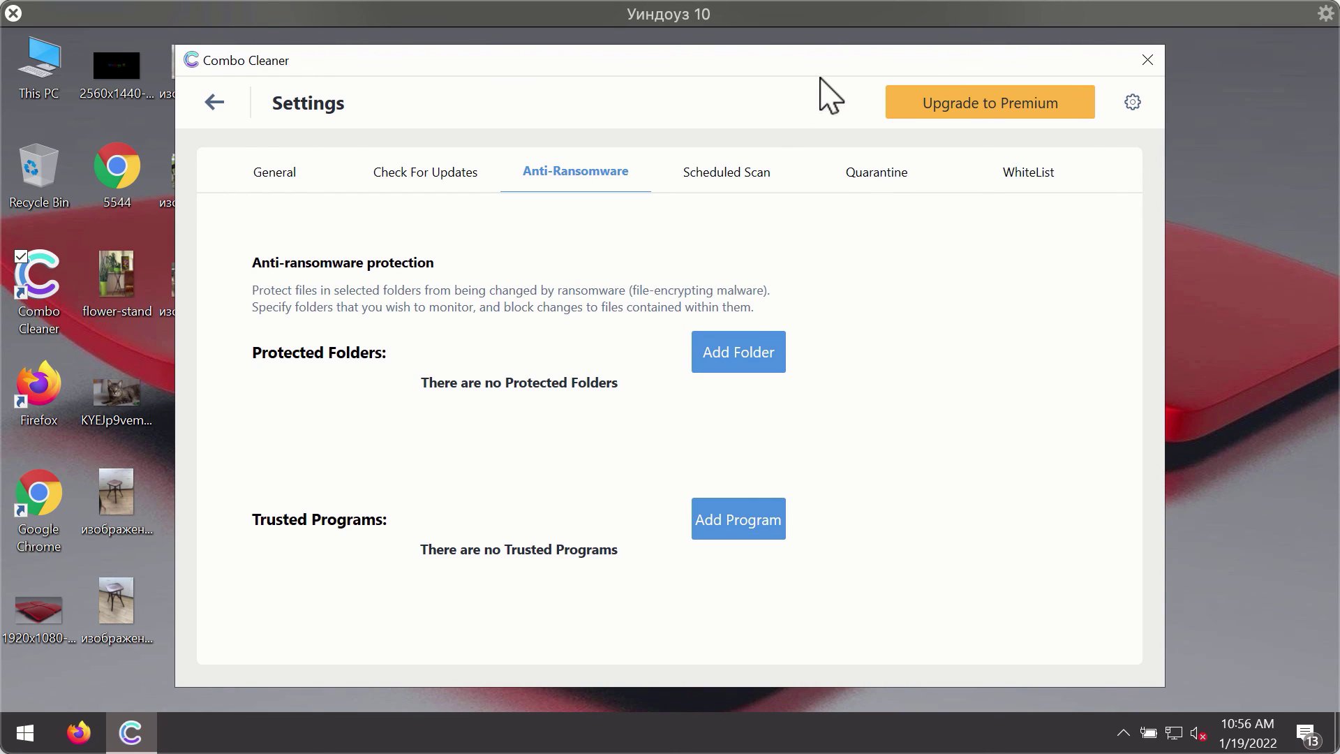
Return to the Dashboard, open the running quick scan and confirm cancelling it
{"action": "left_click", "coordinate": [214, 103]}
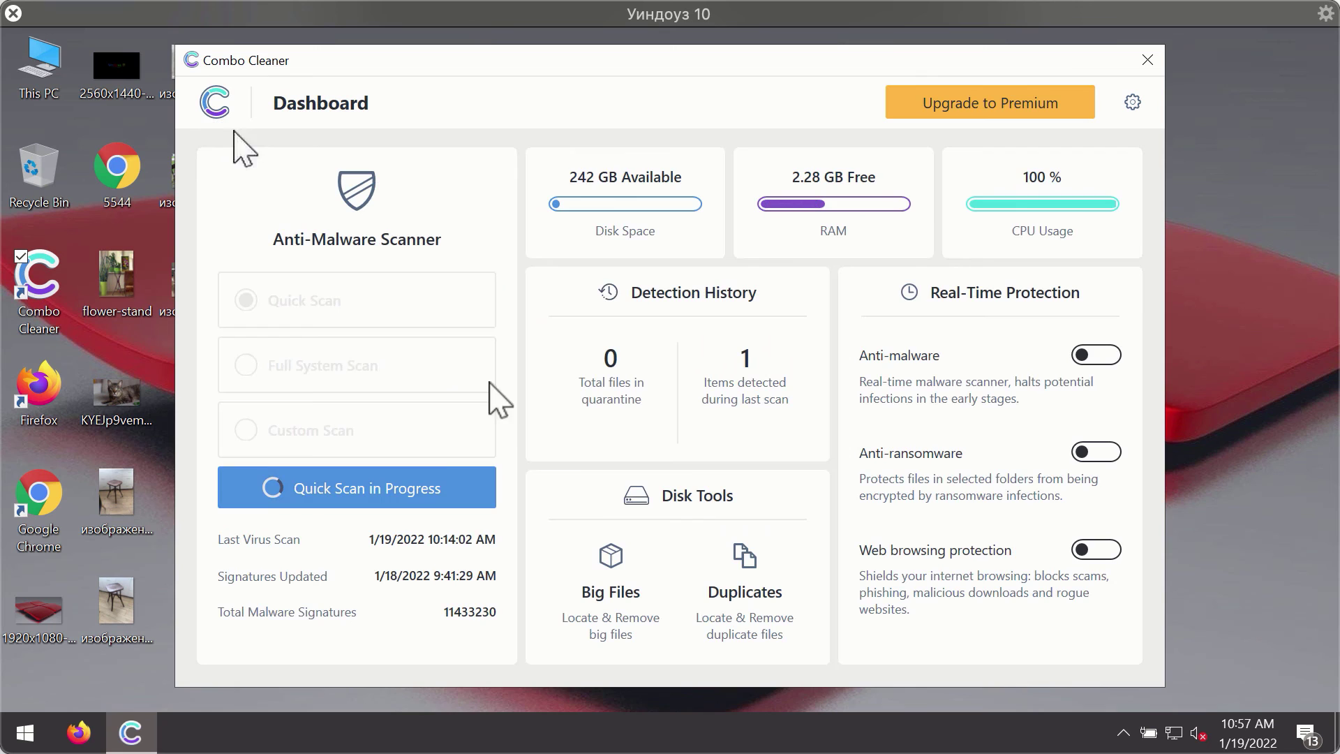
{"action": "left_click", "coordinate": [397, 497]}
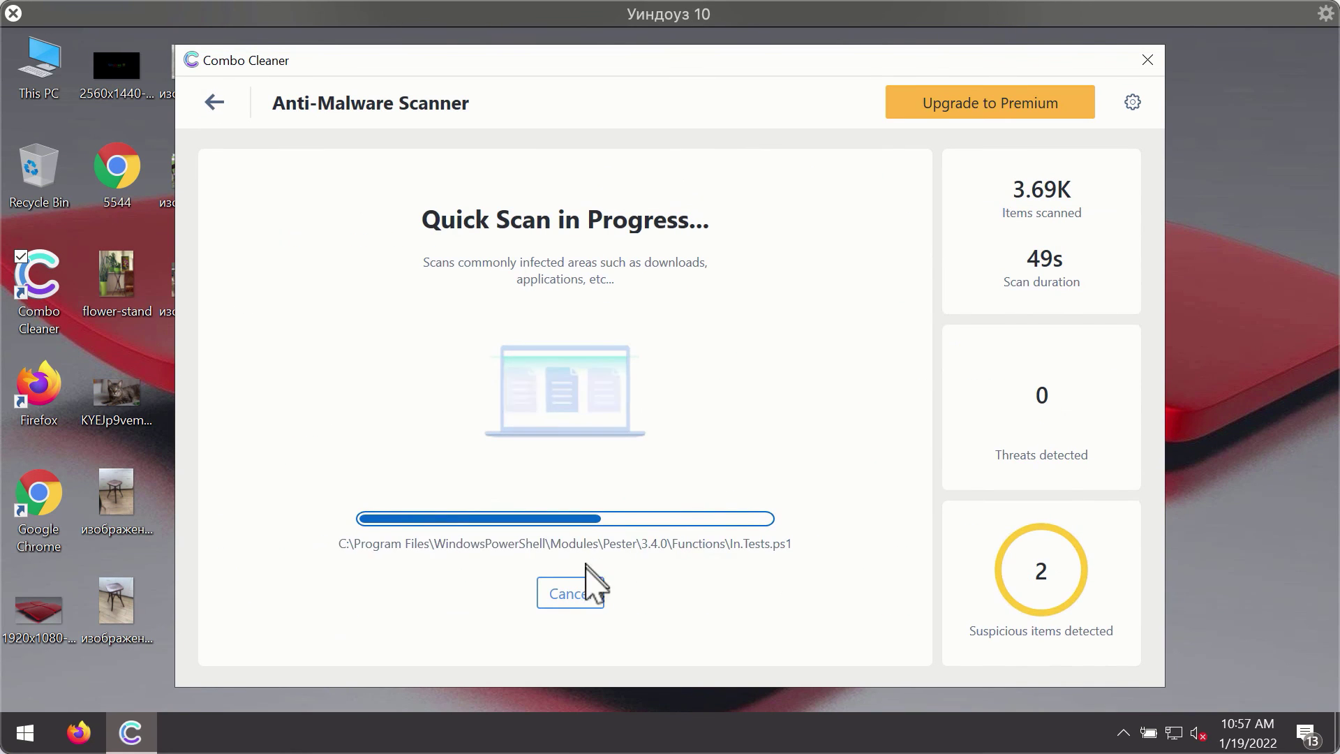
{"action": "left_click", "coordinate": [589, 593]}
{"action": "left_click", "coordinate": [642, 480]}
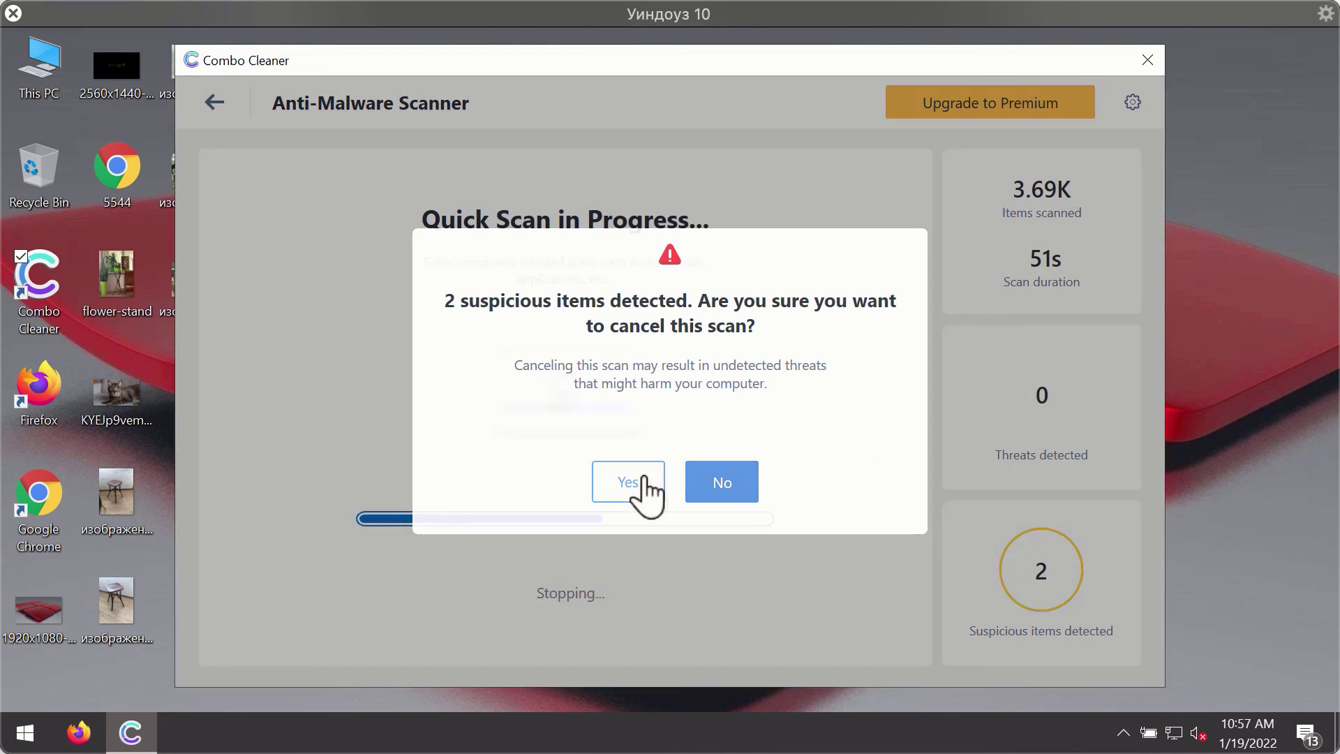